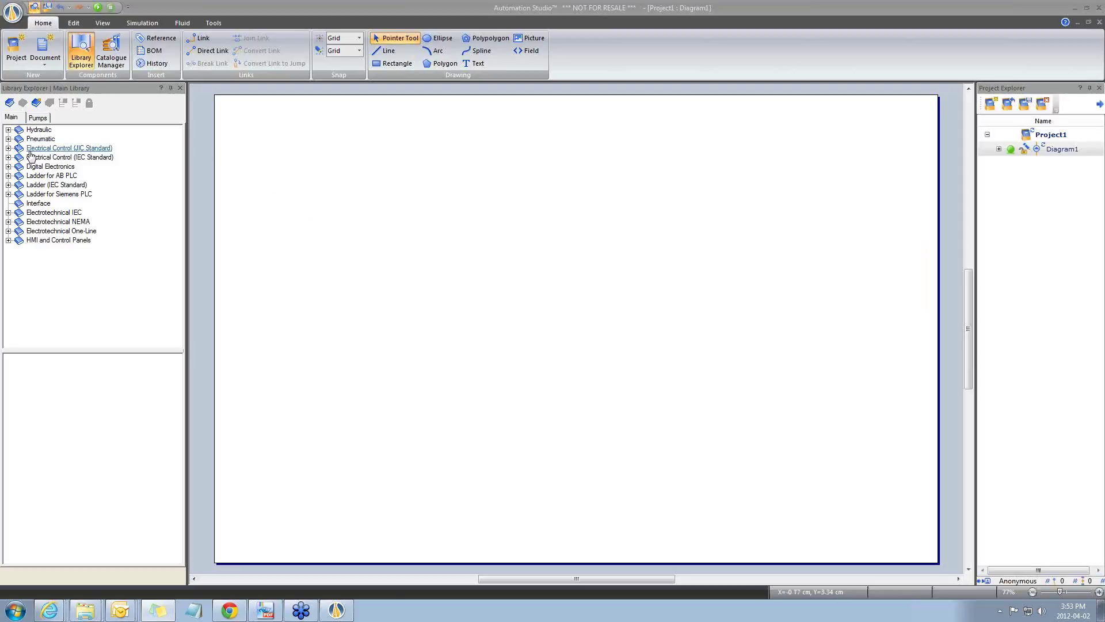
- Select the Hydraulic category in Library Explorer to list its pump, cylinder and valve components
left_click(38, 130)
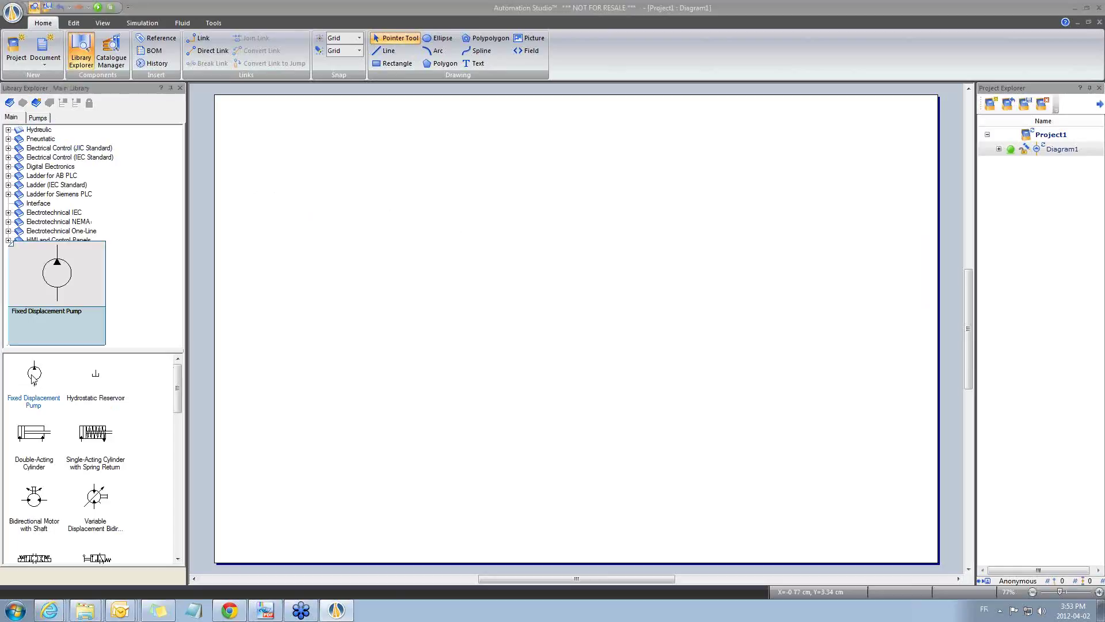
- Place pump P1 with a hydrostatic reservoir, cylinder A1 near the top, and relief valve V1 above the pump
left_click_drag(34, 377, 518, 358)
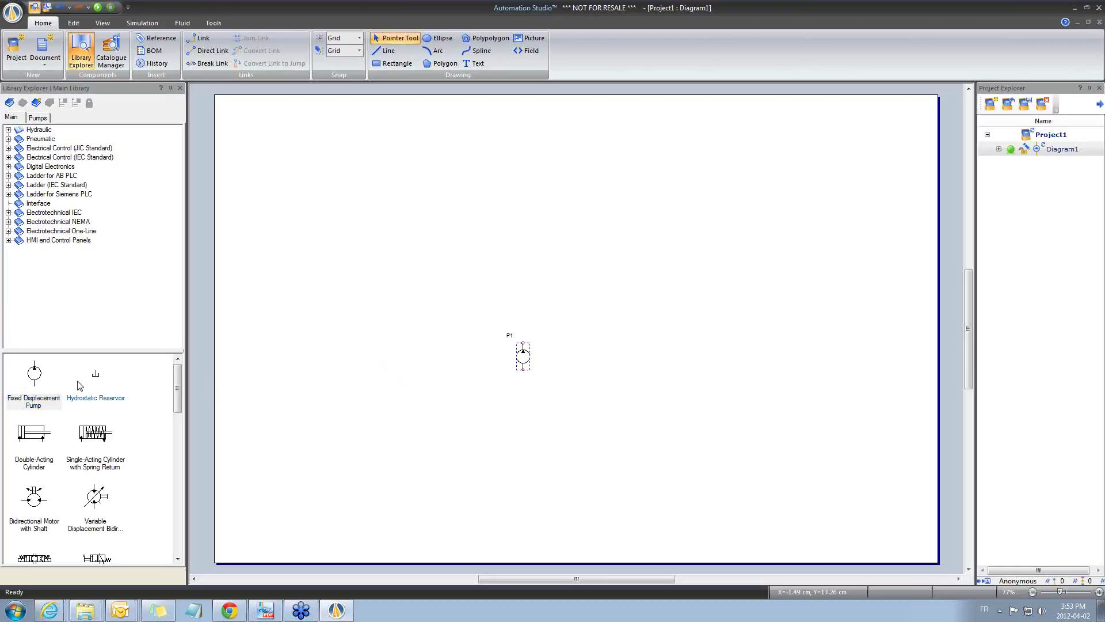
left_click_drag(97, 380, 524, 374)
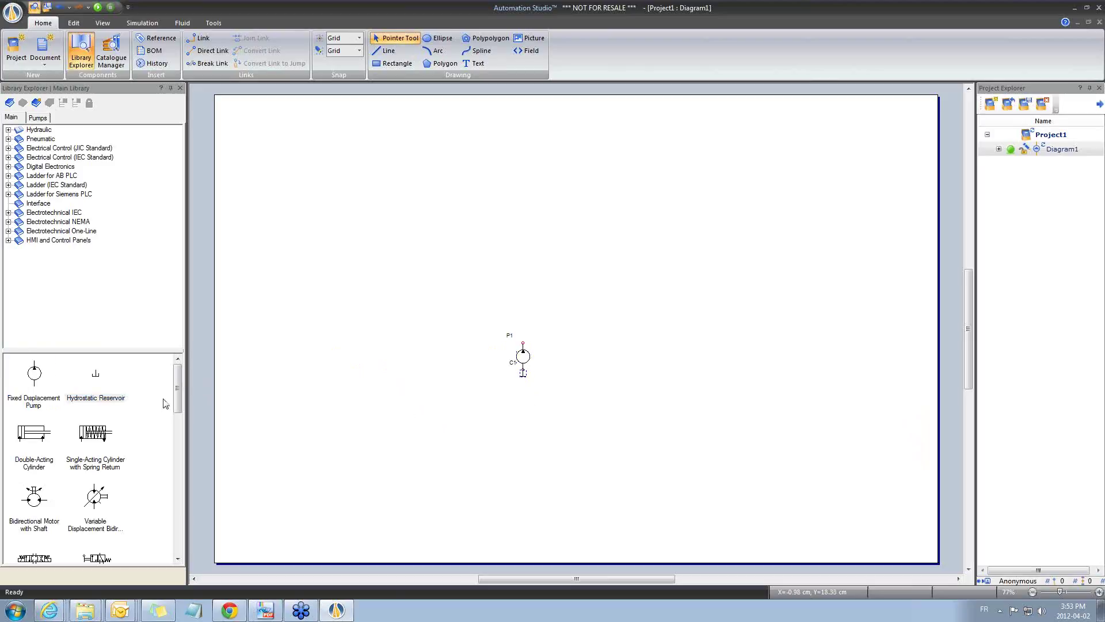
left_click_drag(30, 435, 528, 198)
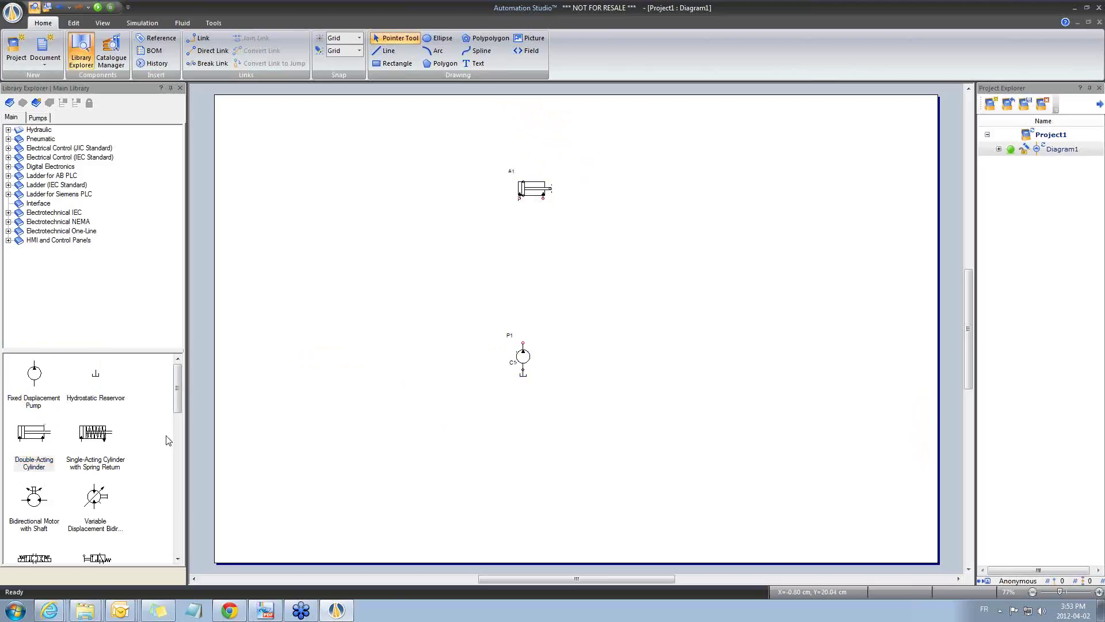
left_click_drag(180, 402, 177, 473)
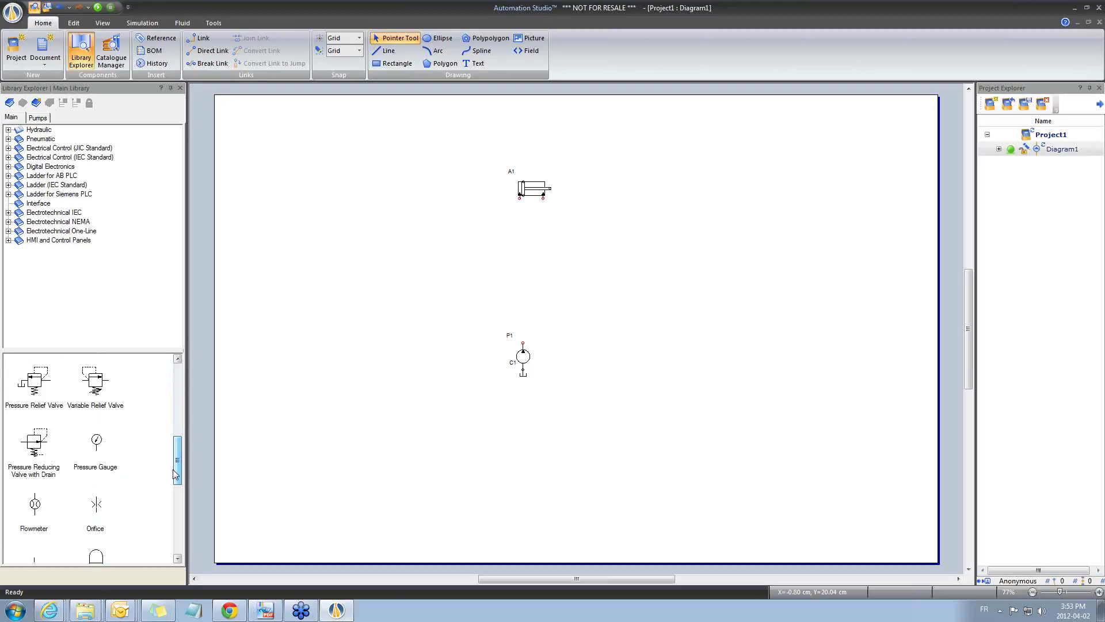
left_click_drag(32, 390, 486, 325)
left_click(558, 320)
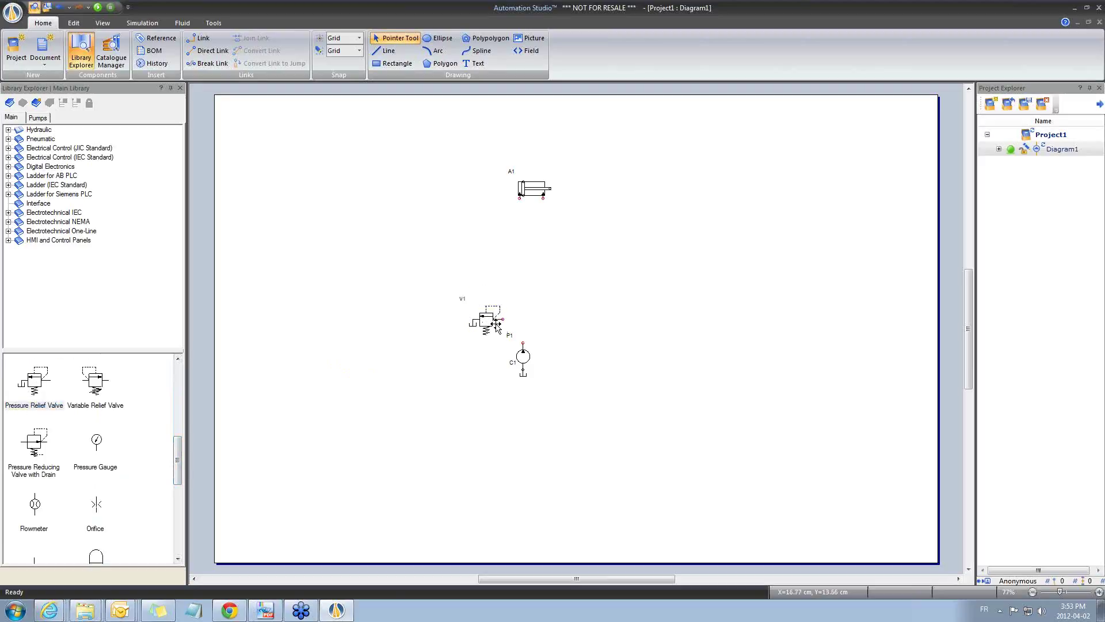
left_click(8, 130)
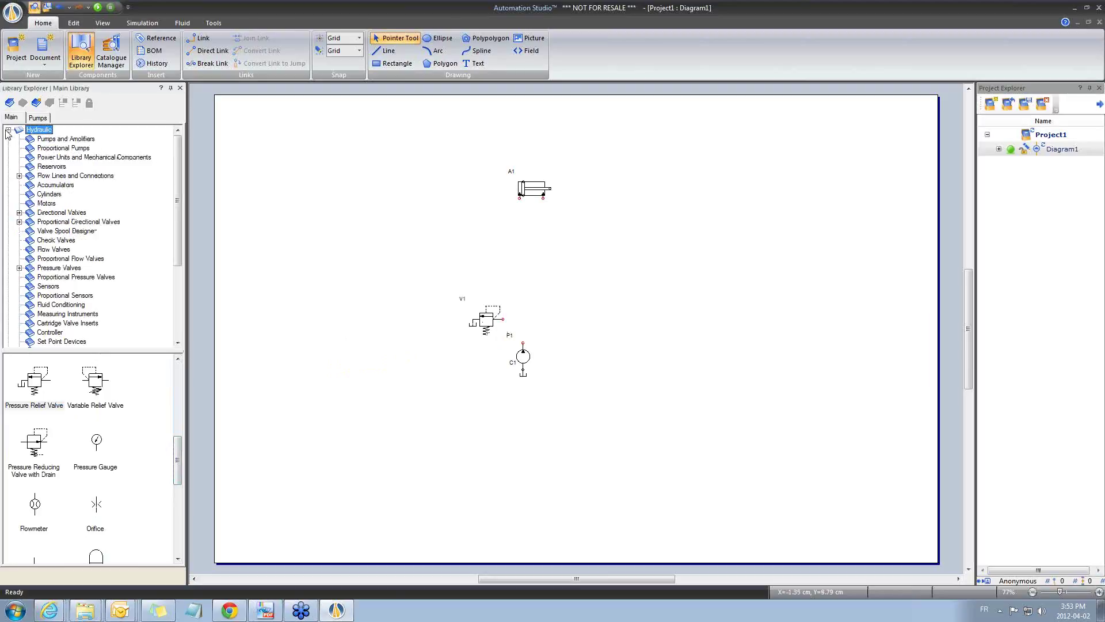
- Drag the User Defined 4 Ports proportional directional valve onto the canvas above relief valve V1
left_click(20, 223)
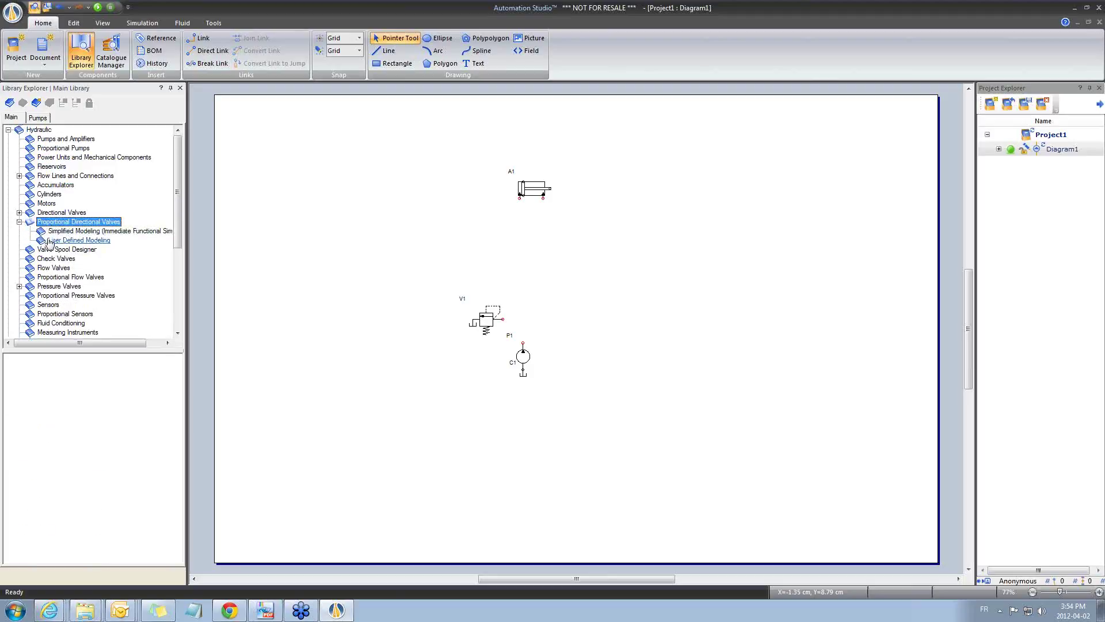
left_click(80, 241)
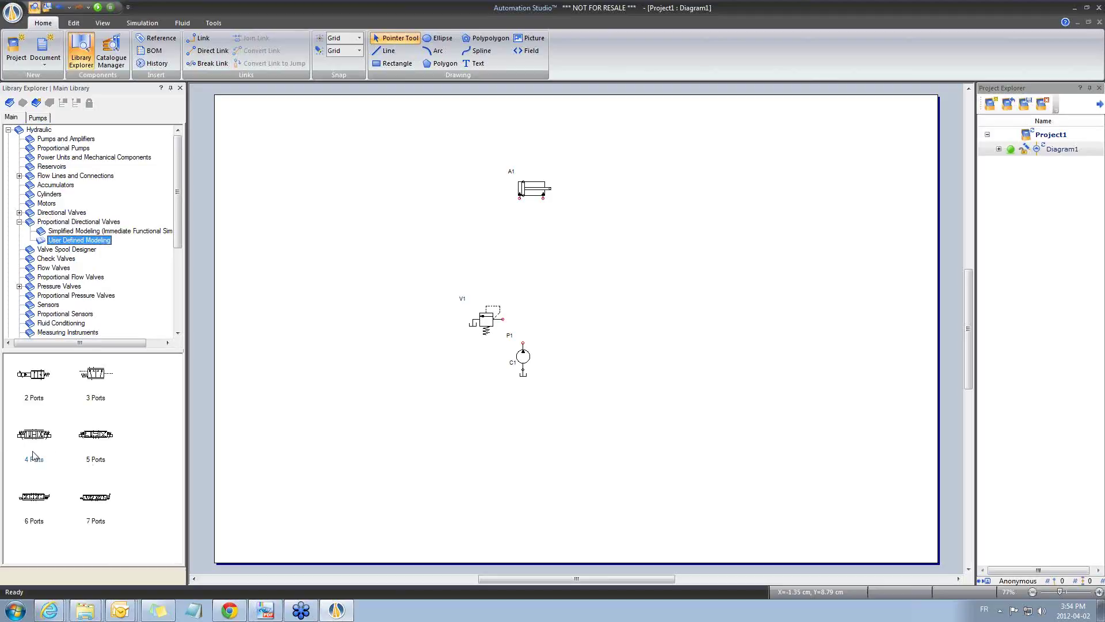
left_click_drag(36, 440, 525, 253)
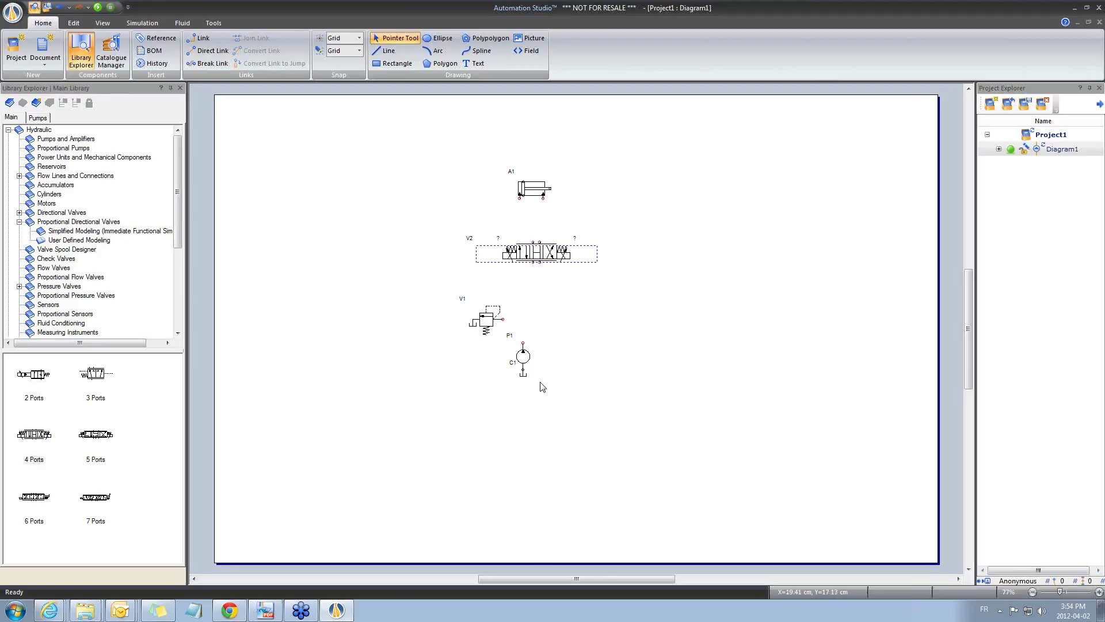
- Select the component labels C1, P1, V1 and V2 and delete them
left_click(524, 382)
left_click(511, 363)
left_click(509, 335, "ctrl")
left_click(462, 298, "ctrl")
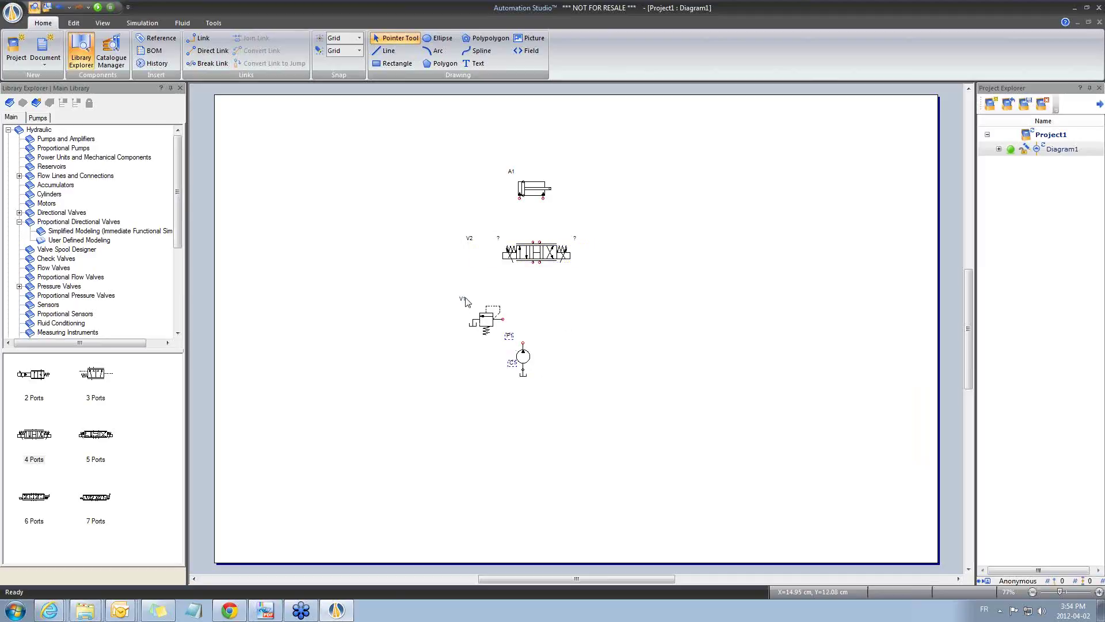
left_click(469, 239, "ctrl")
left_click(510, 172, "ctrl")
left_click(509, 335)
left_click(512, 363, "ctrl")
left_click(464, 299, "ctrl")
left_click(468, 238, "ctrl")
key("Delete")
- Pipe the pump outlet to valve V2's P port and tee relief valve V1 into the pump line
left_click_drag(523, 379, 545, 285)
left_click_drag(523, 344, 532, 262)
left_click_drag(502, 319, 522, 319)
- Change cylinder A1's Stroke (L) from 500 to 1000 mm in Component Properties
left_click(532, 193)
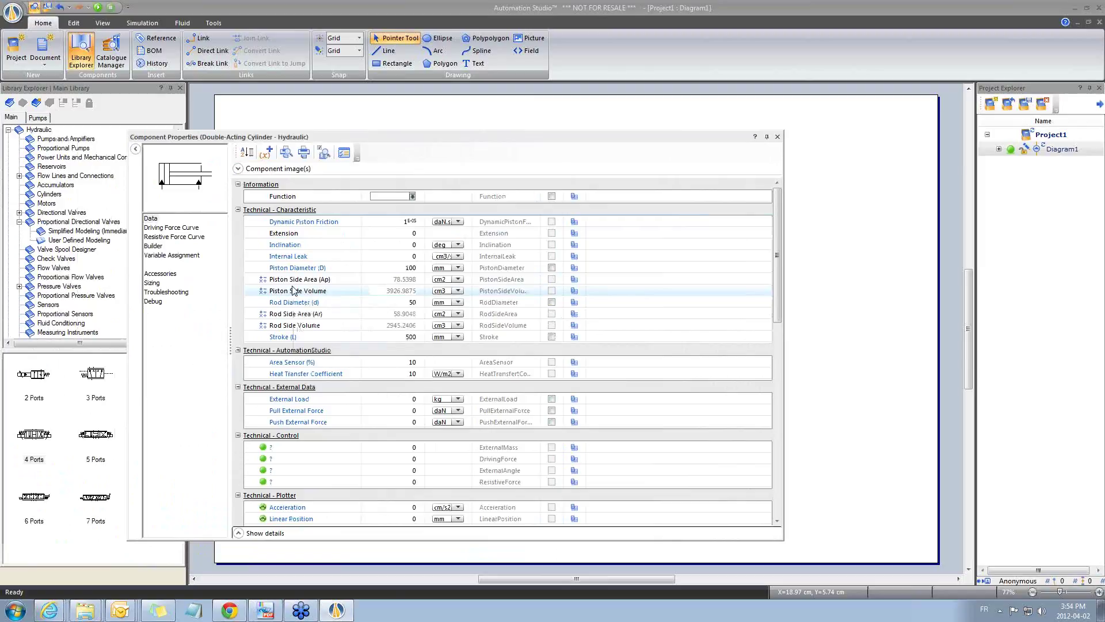
left_click(395, 339)
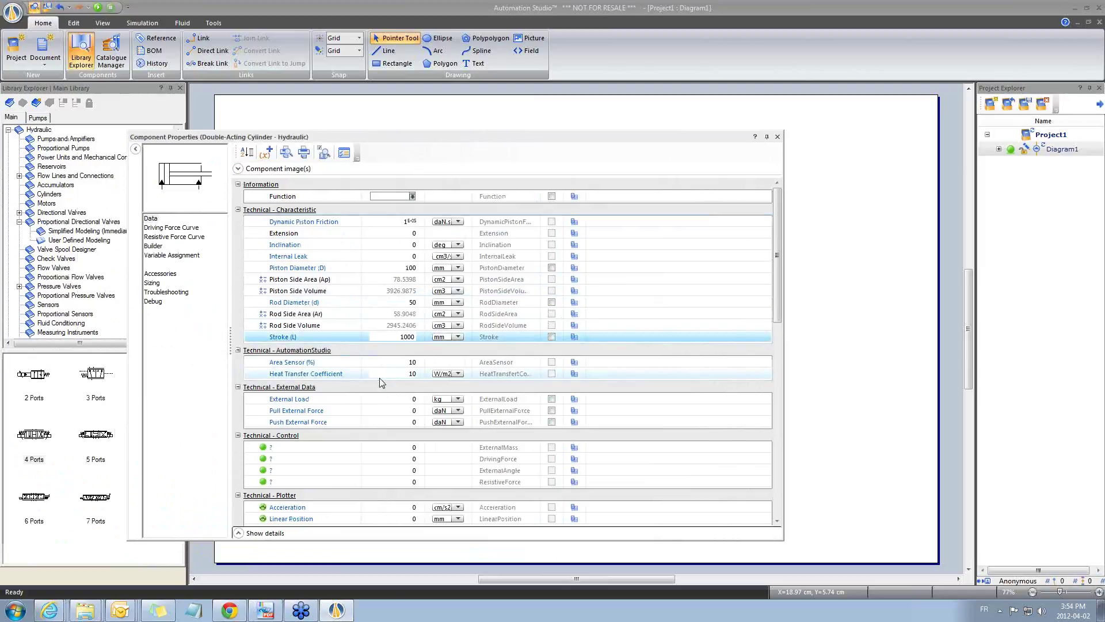
left_click(392, 292)
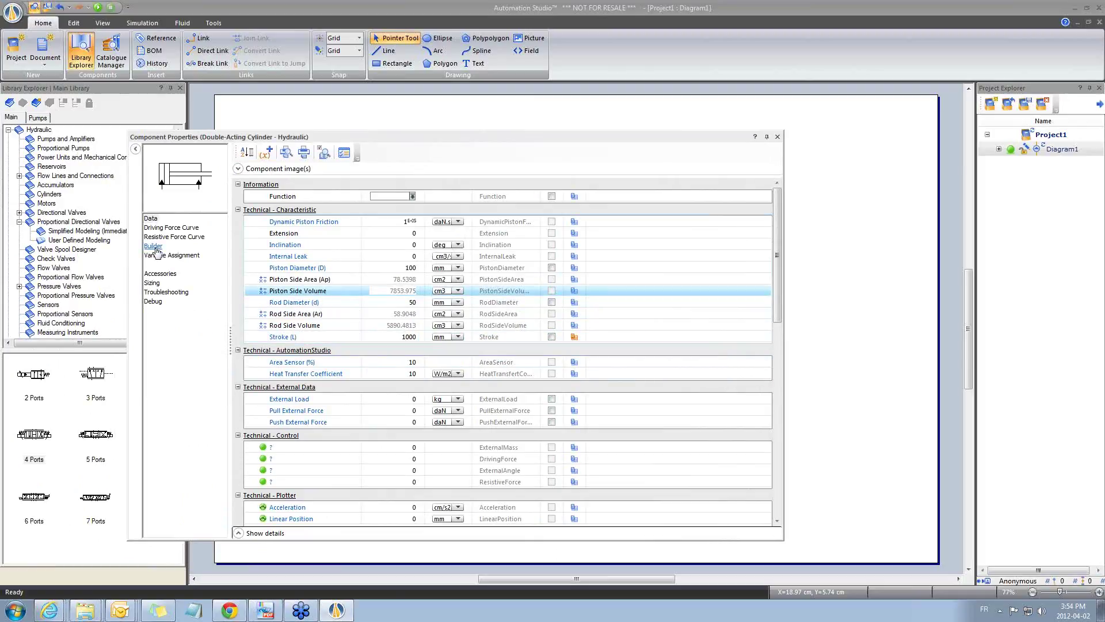
left_click(154, 247)
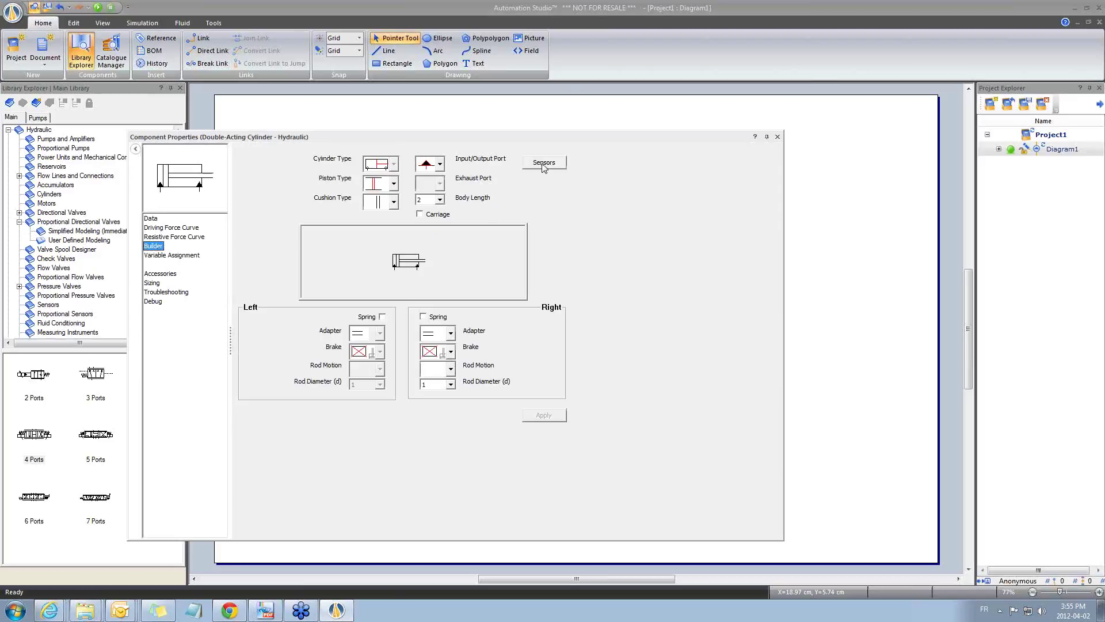
- Set cylinder A1's body length to 6 and activate its linear position sensor with 0–10 output, then apply
left_click(441, 200)
left_click(427, 247)
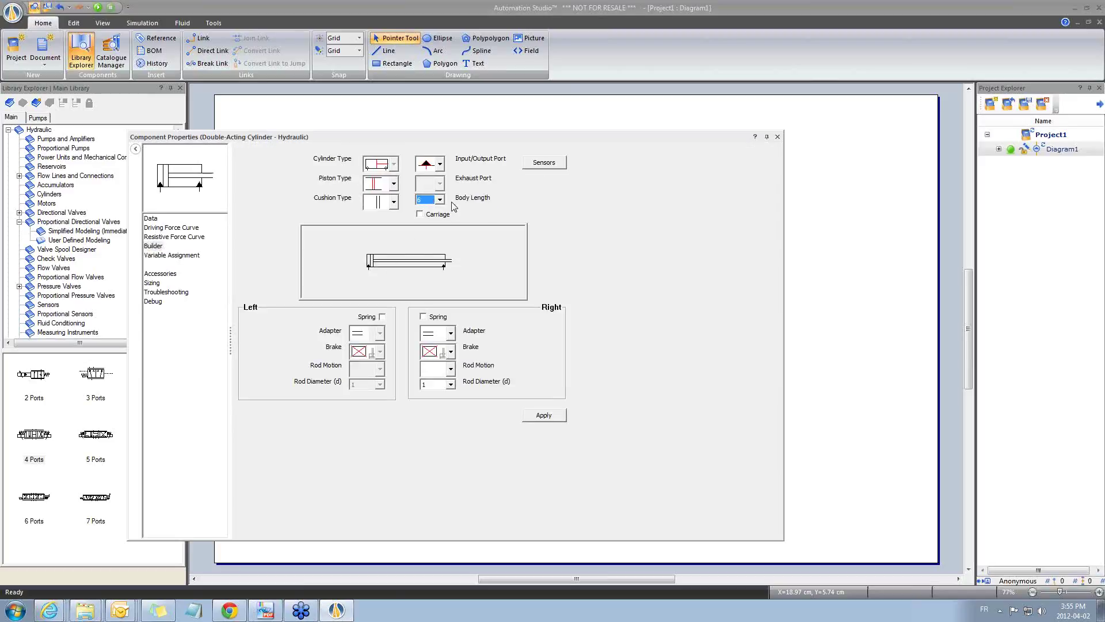
left_click(548, 167)
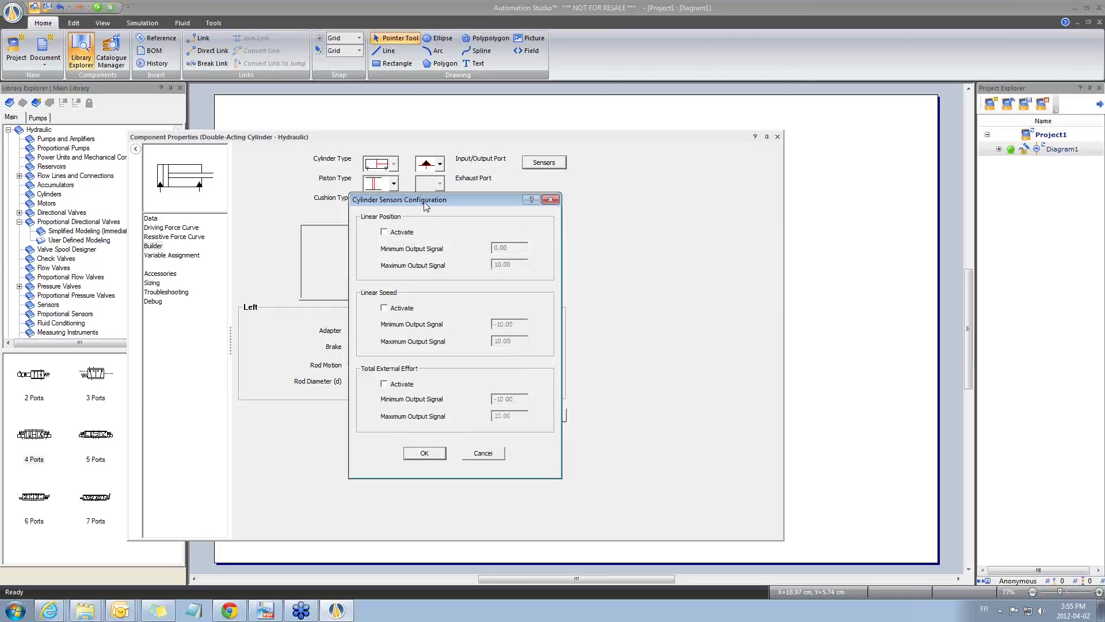
left_click(395, 233)
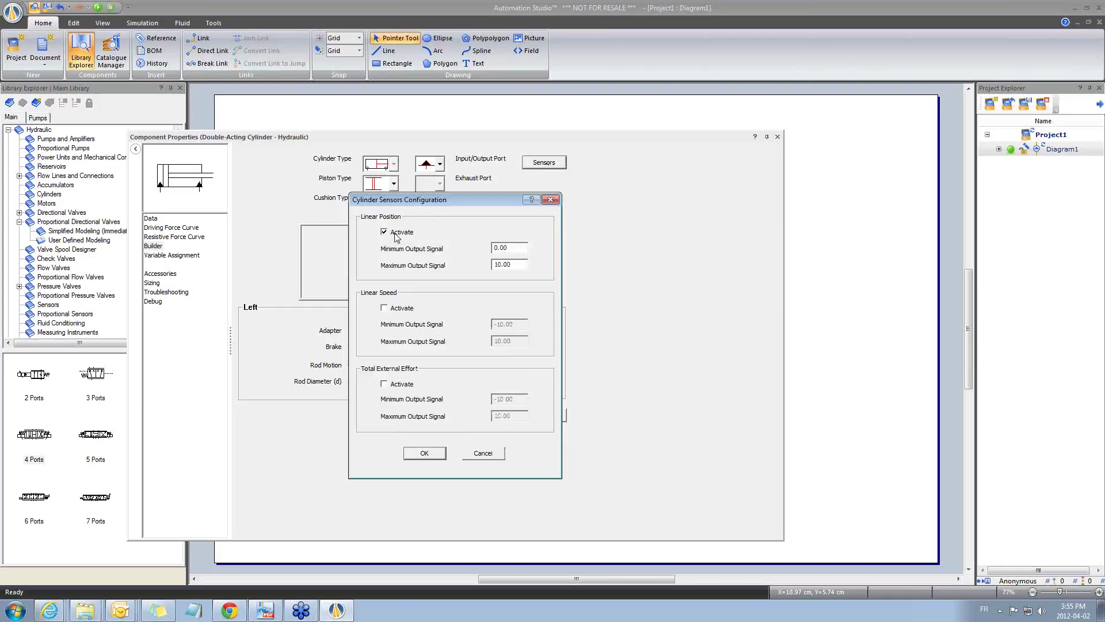
left_click(424, 453)
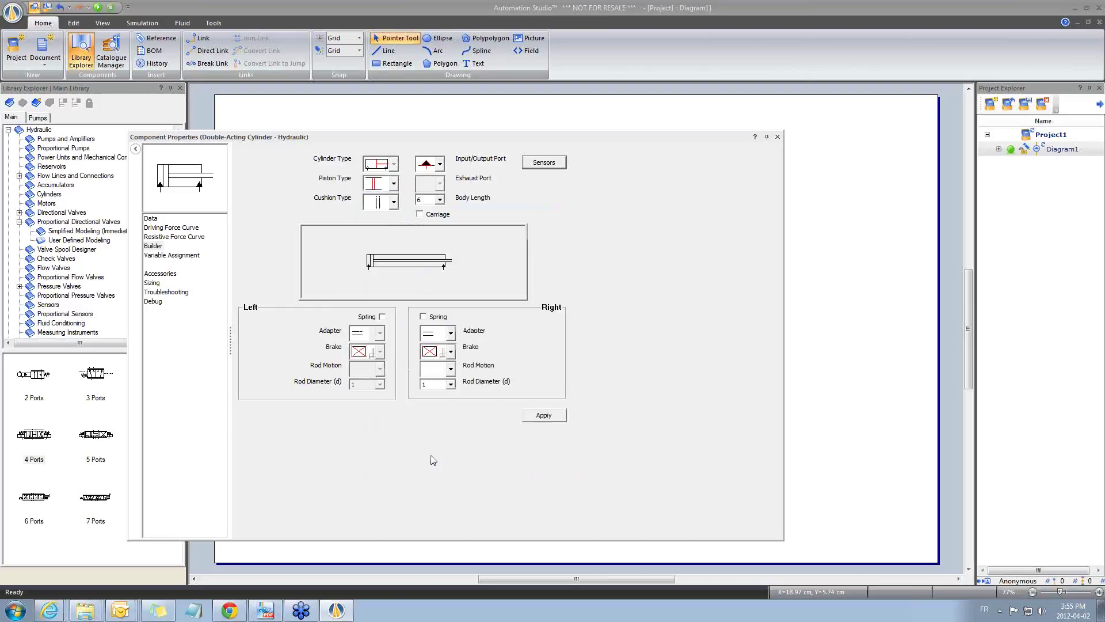
left_click(541, 415)
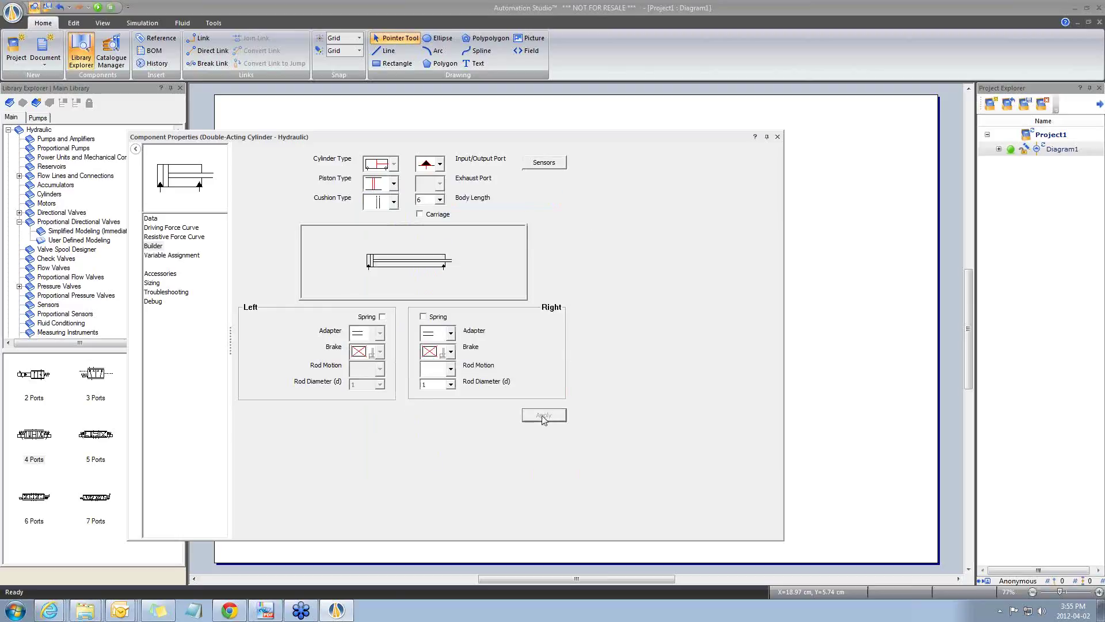
left_click(778, 136)
- Reposition the cylinder above valve V2 and pipe V2's two work ports to the cylinder's ports
left_click_drag(576, 193, 550, 202)
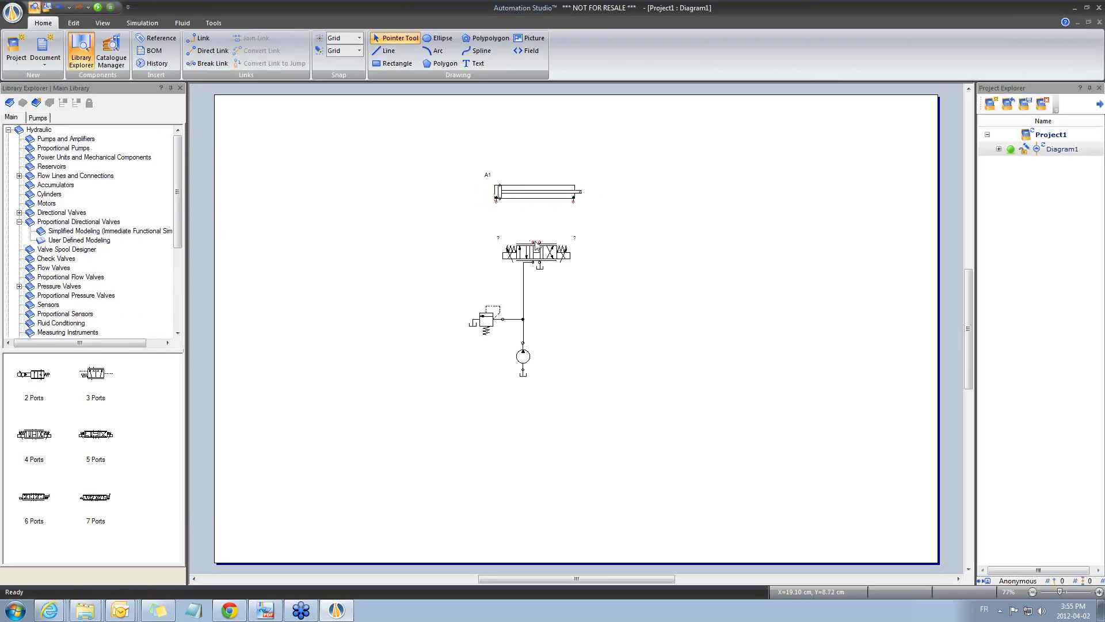
mouse_move(533, 243)
left_mouse_down()
mouse_move(492, 238)
mouse_move(496, 203)
left_mouse_up()
mouse_move(540, 243)
left_mouse_down()
mouse_move(575, 216)
mouse_move(573, 200)
left_mouse_up()
- Place control device CL1 from the Controller library right of the relief valve, aliasing its output variable Out
left_click(178, 307)
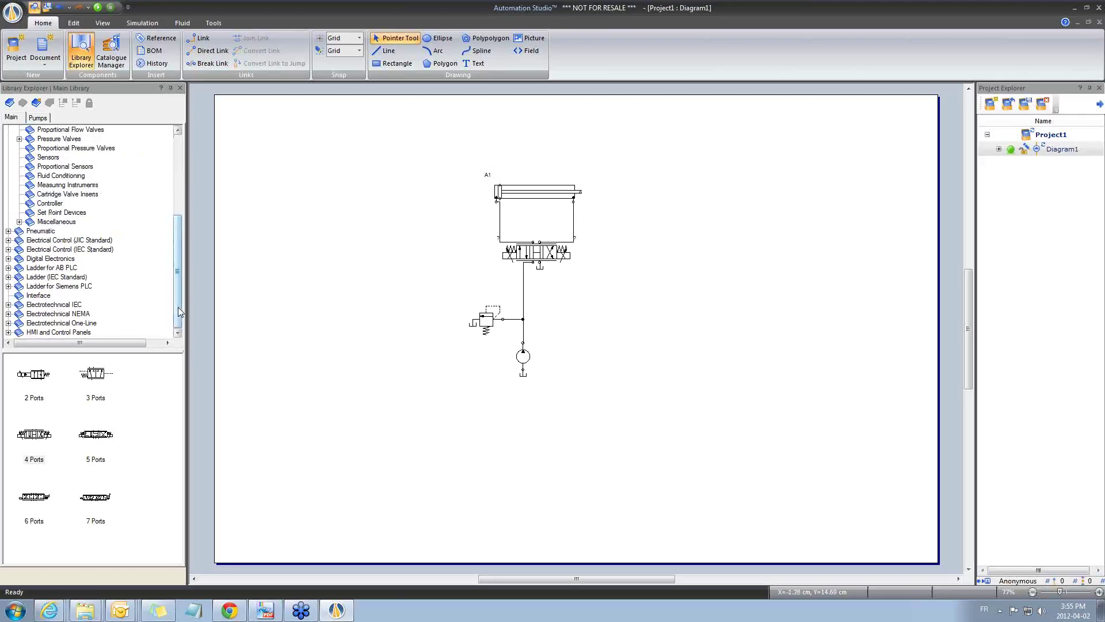
left_click(48, 205)
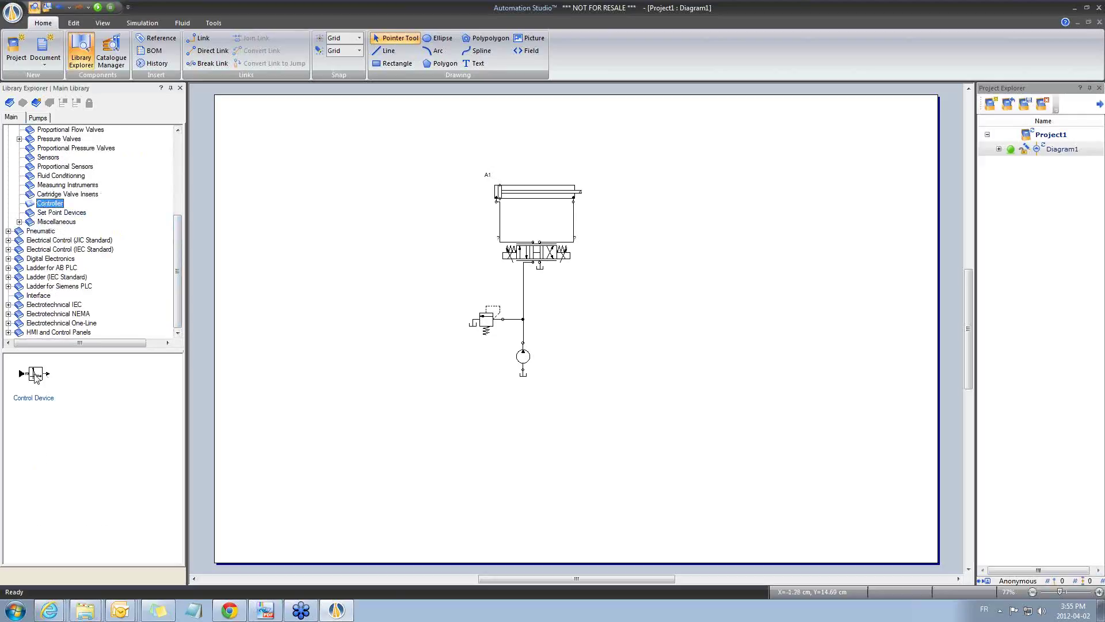
left_click_drag(35, 374, 630, 325)
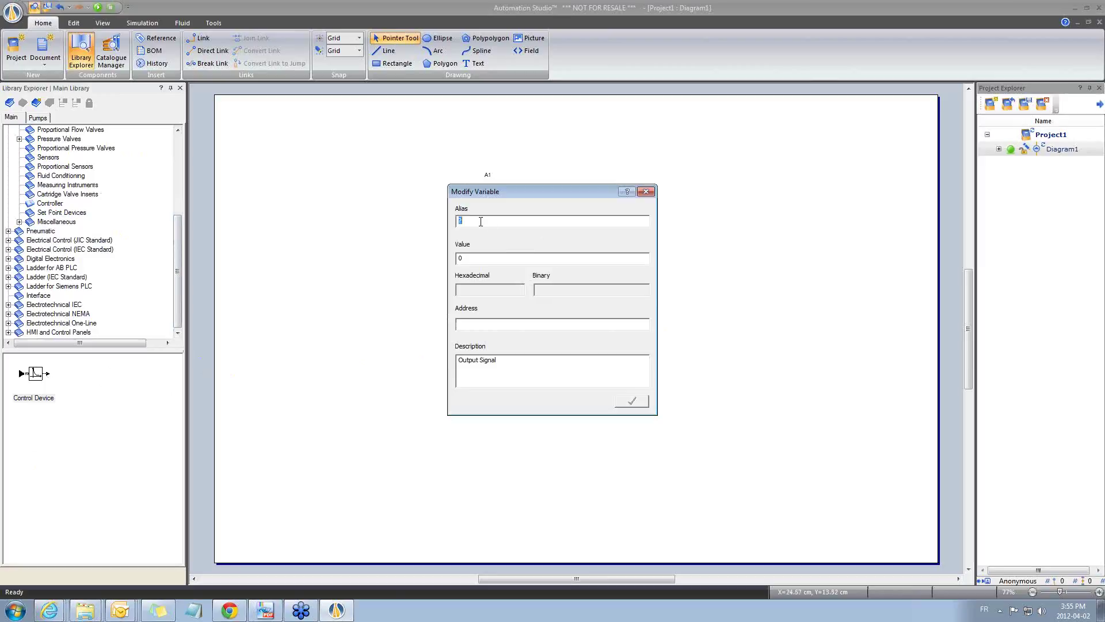
type("OUT")
left_click(632, 402)
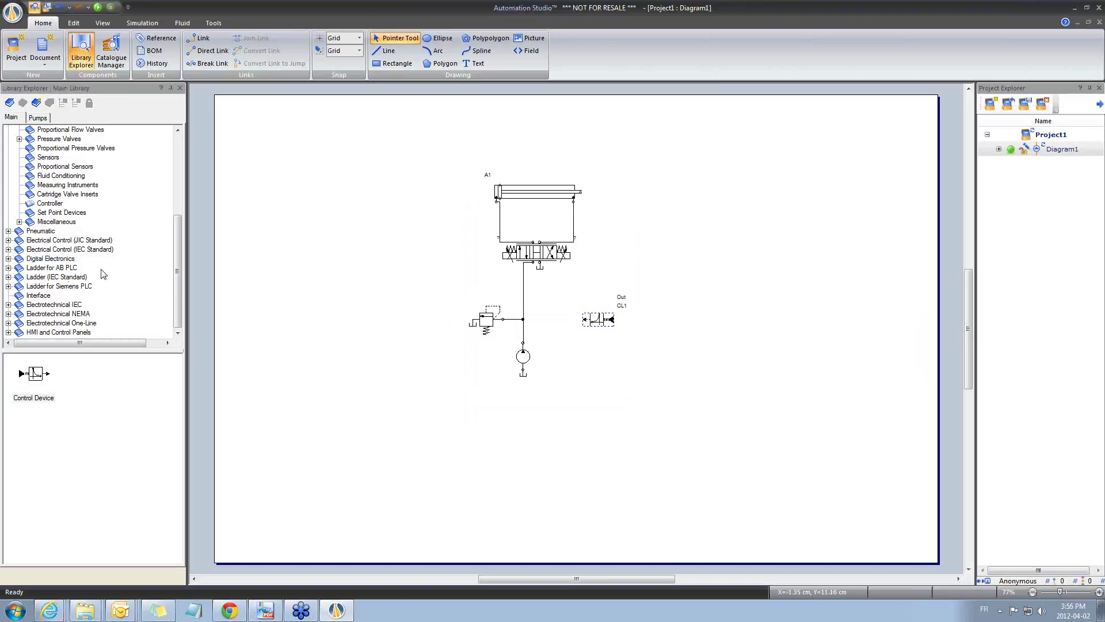
left_click(55, 213)
- Place joystick JY1 to the upper right of the circuit and open valve V2's Component Properties
left_click_drag(32, 382, 682, 244)
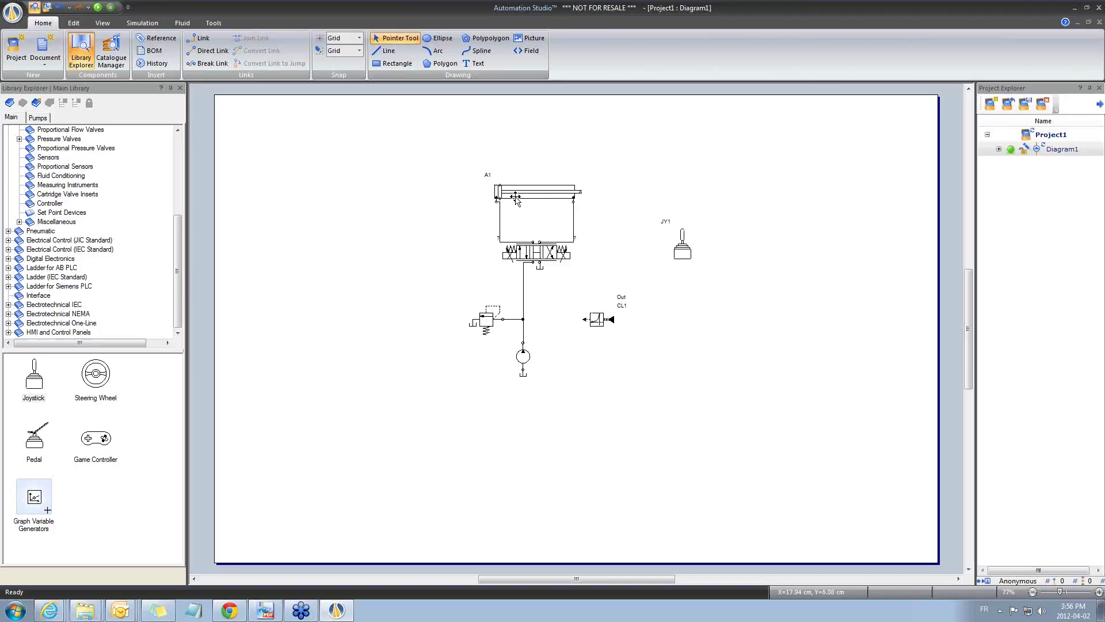
double_click(538, 257)
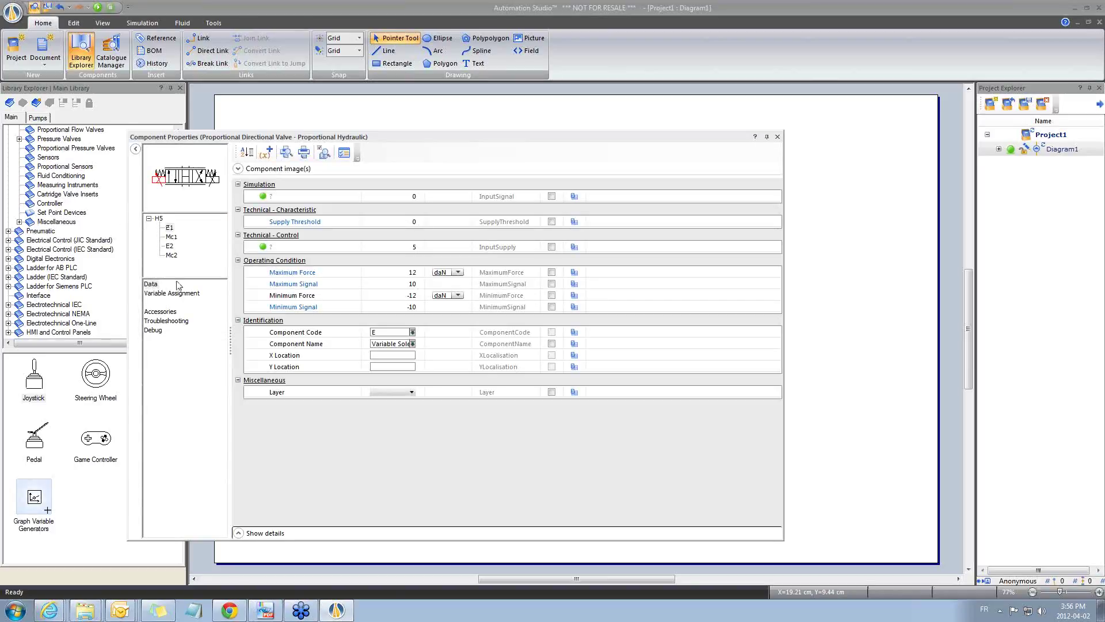
- Assign a closed-centre spool to valve V2's middle position and display its Area/Flow curves
left_click(150, 285)
left_click(158, 220)
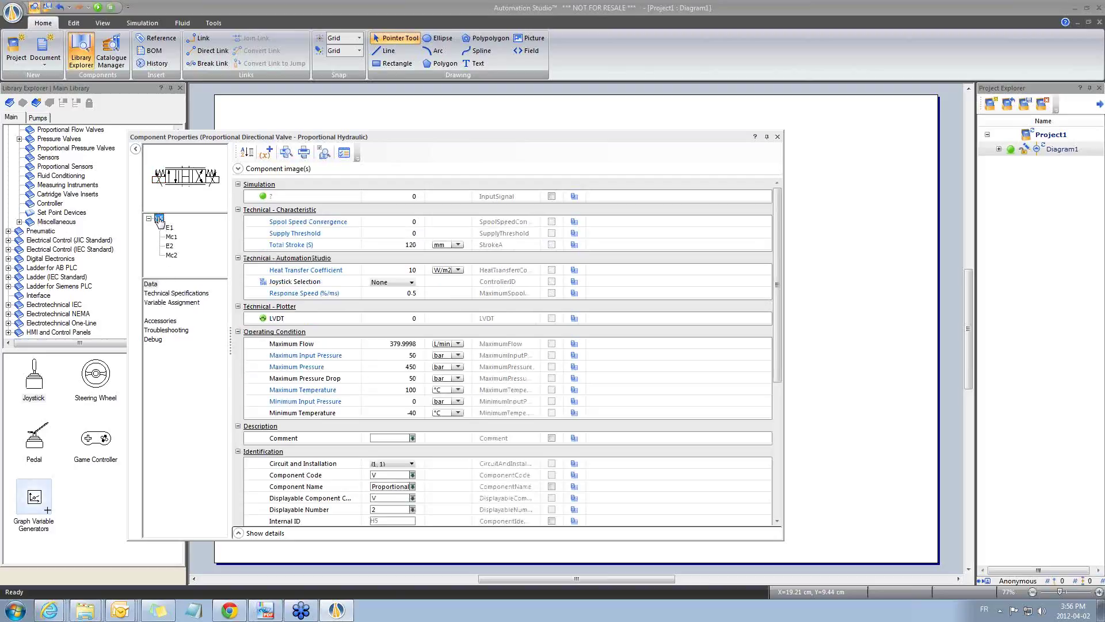
left_click(167, 294)
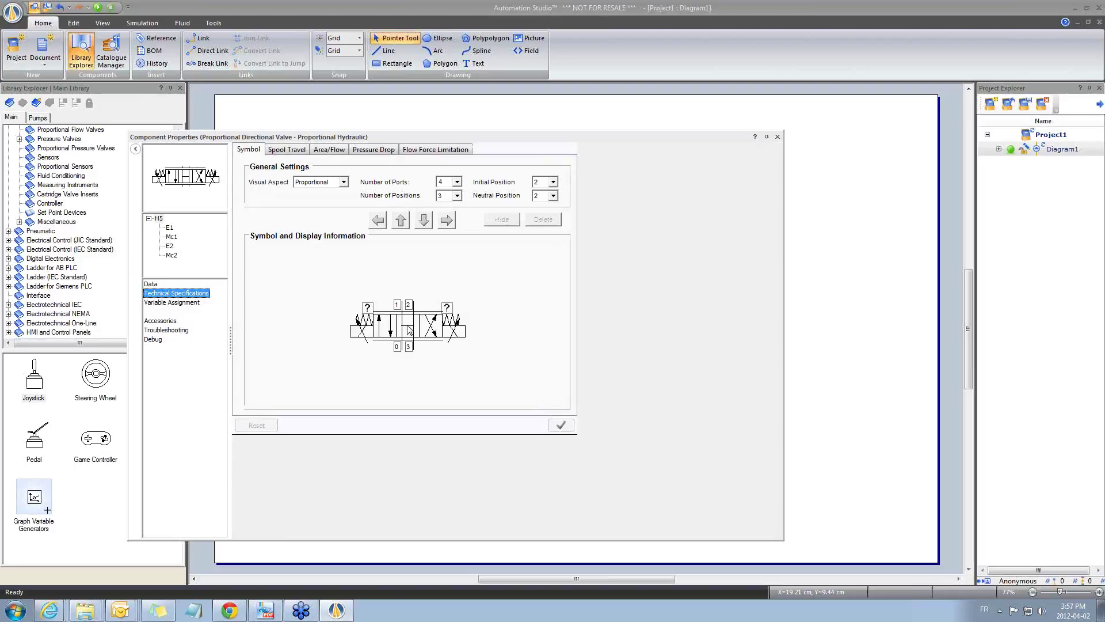
left_click(408, 327)
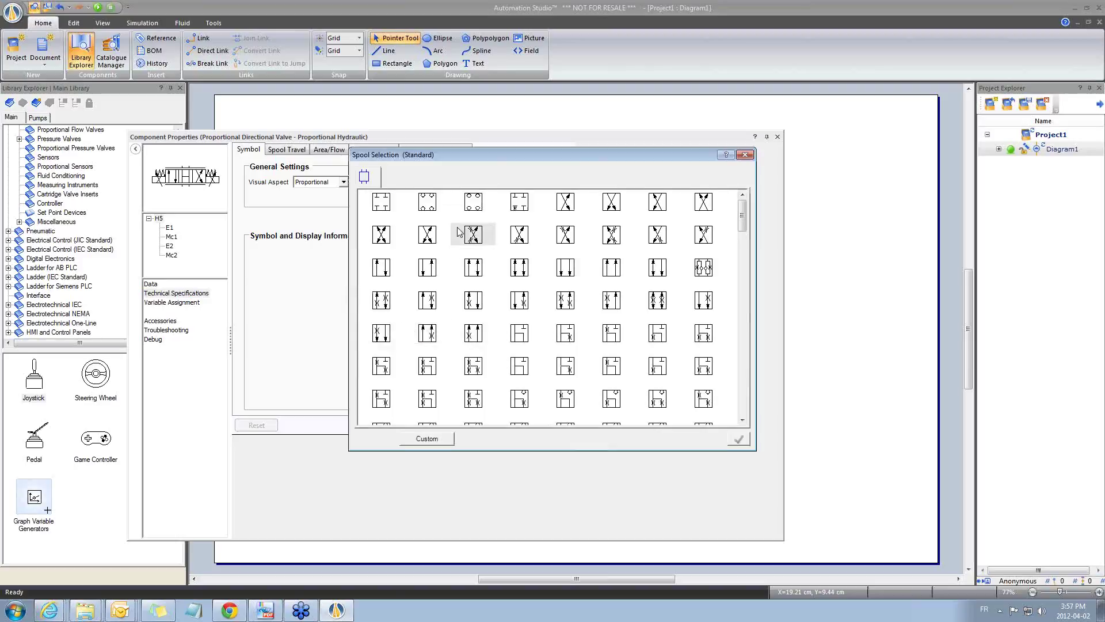
double_click(385, 206)
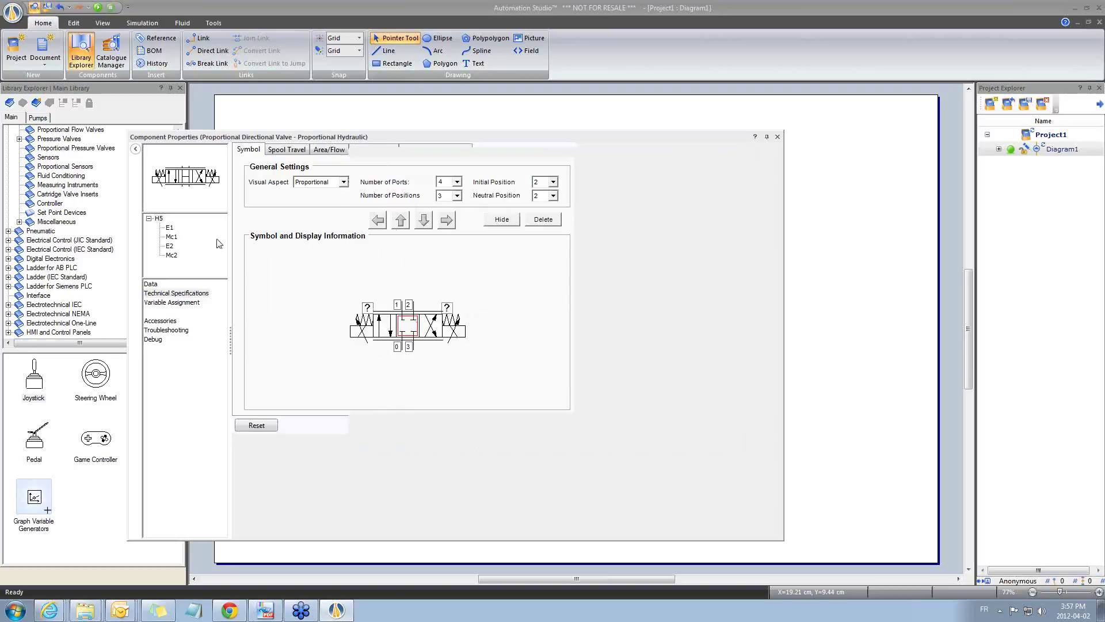
left_click(338, 152)
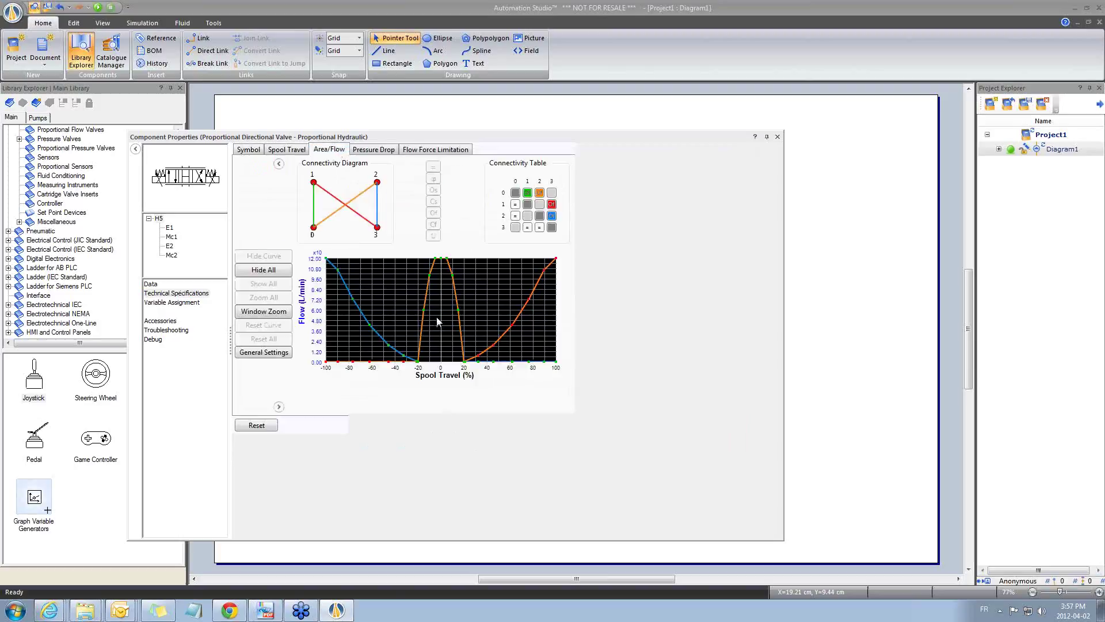
- Delete the 5, 10 and 15 % travel points from the 0->1 flow curve
left_click(403, 345)
left_click(279, 406)
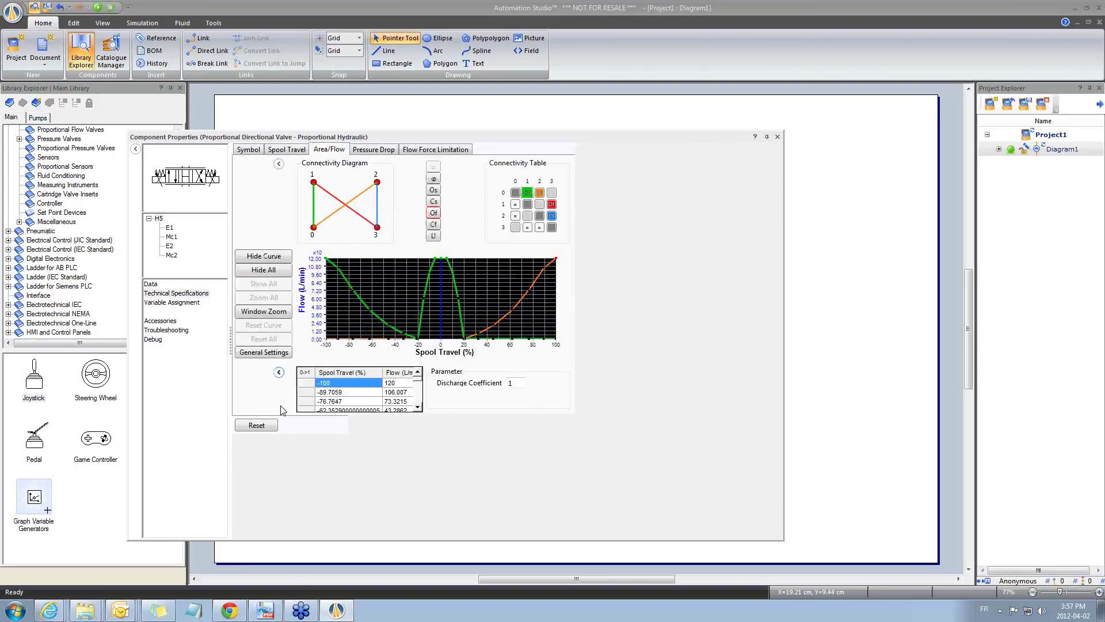
left_click(420, 401)
left_click(421, 401)
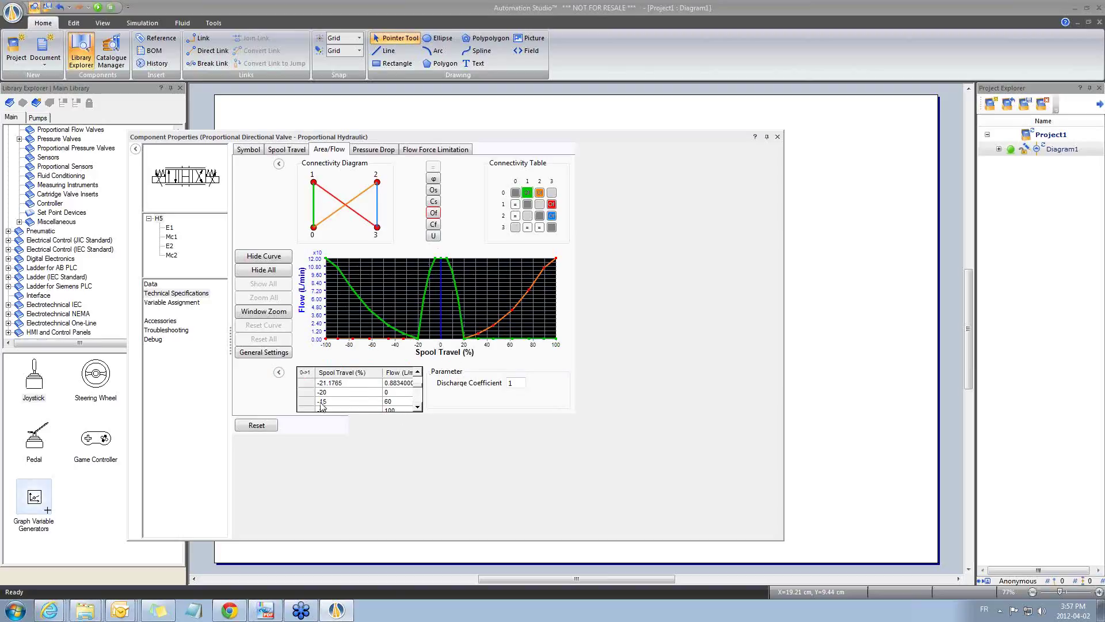
mouse_move(304, 401)
left_mouse_down()
mouse_move(307, 420)
mouse_move(308, 380)
mouse_move(305, 419)
mouse_move(303, 410)
left_mouse_up()
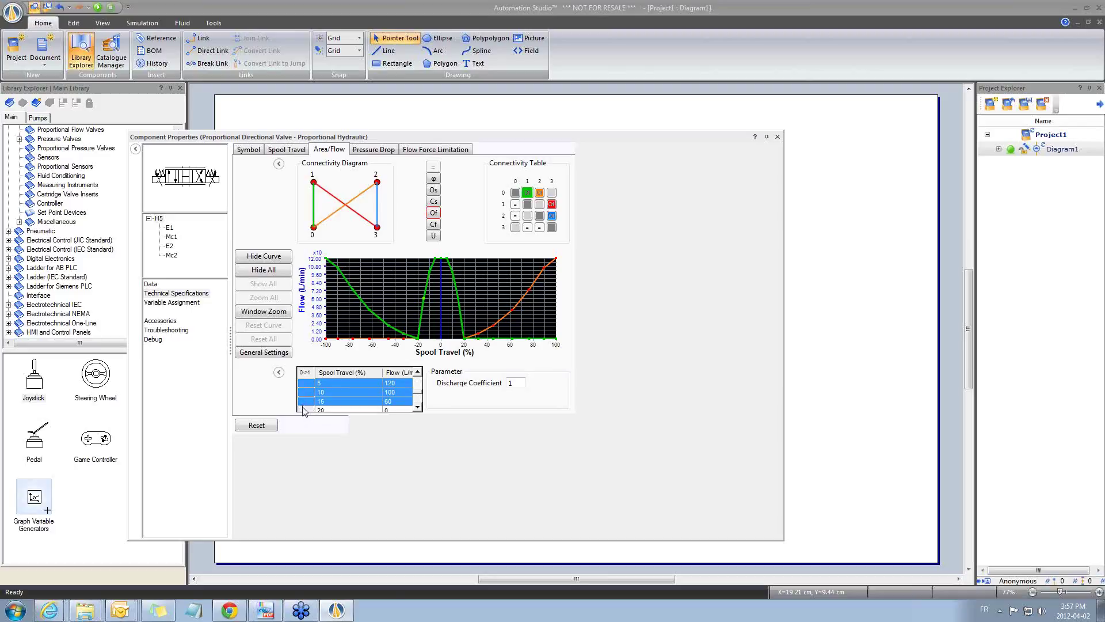
key("Delete")
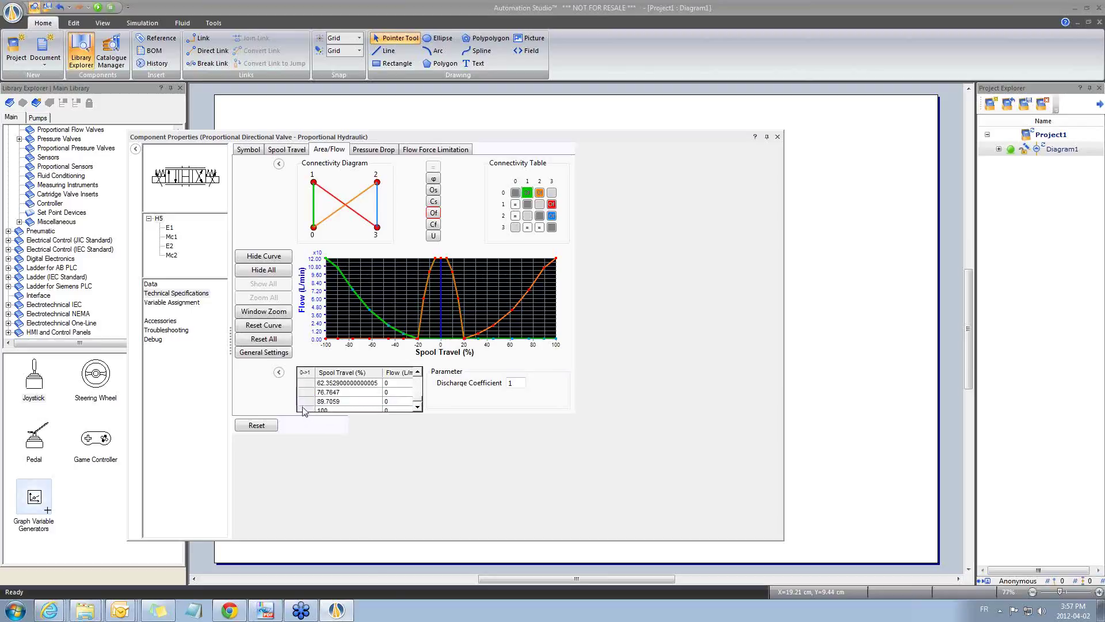
- Delete the points around zero travel from the 1->3 flow curve
left_click(426, 296)
scroll(420, 401, "down", 2)
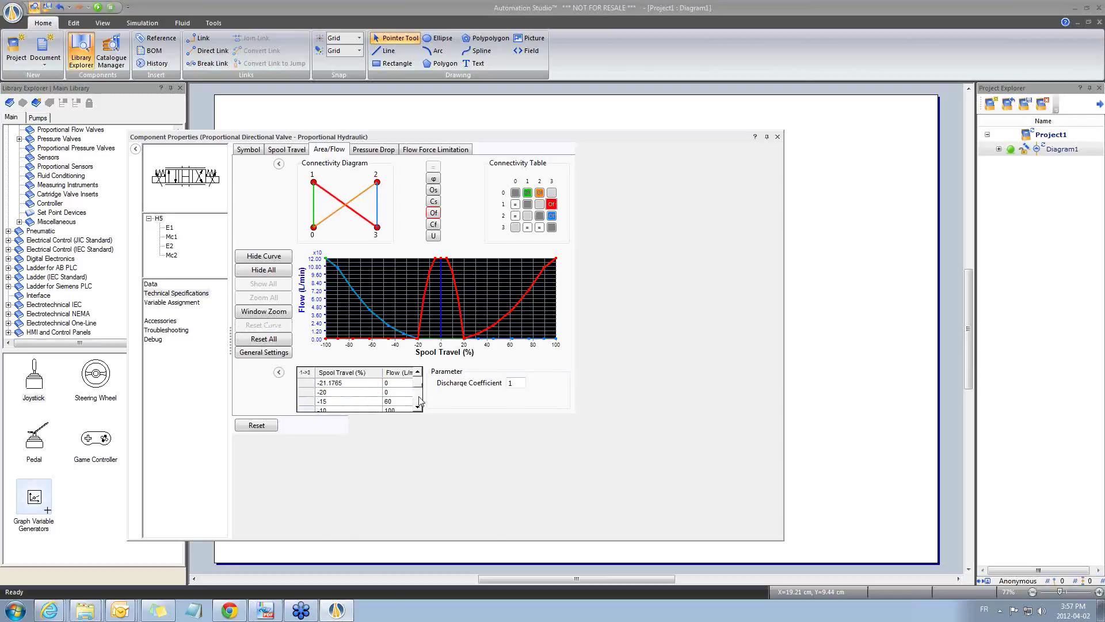
mouse_move(309, 406)
left_mouse_down()
mouse_move(310, 415)
mouse_move(310, 399)
left_mouse_up()
key("Delete")
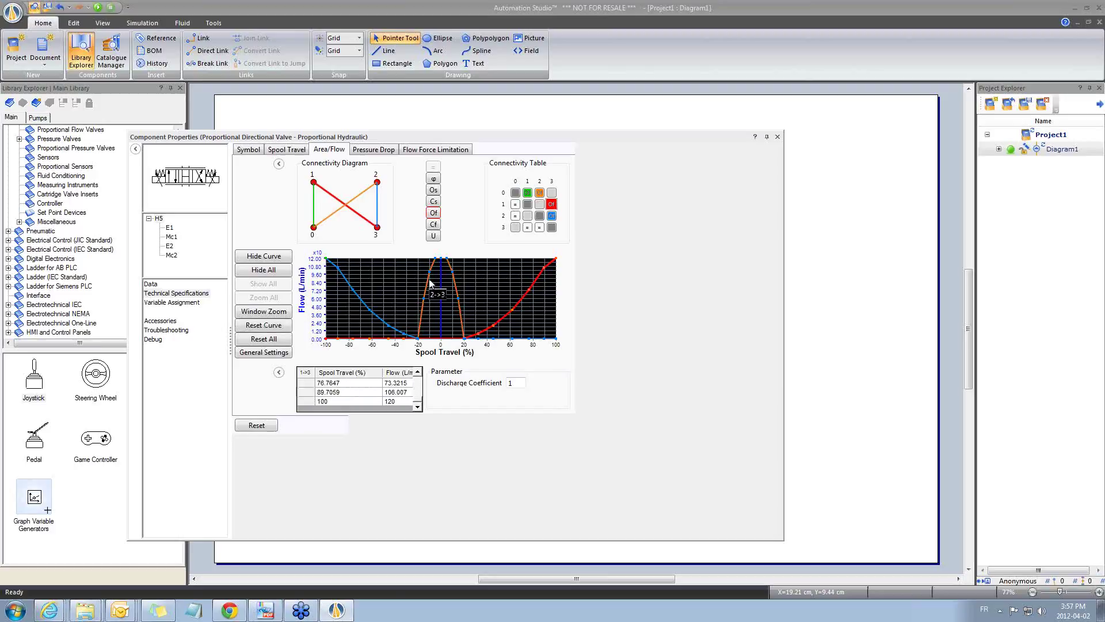
- Remove the central points from the 2->3 and 0->2 flow curves
left_click(427, 285)
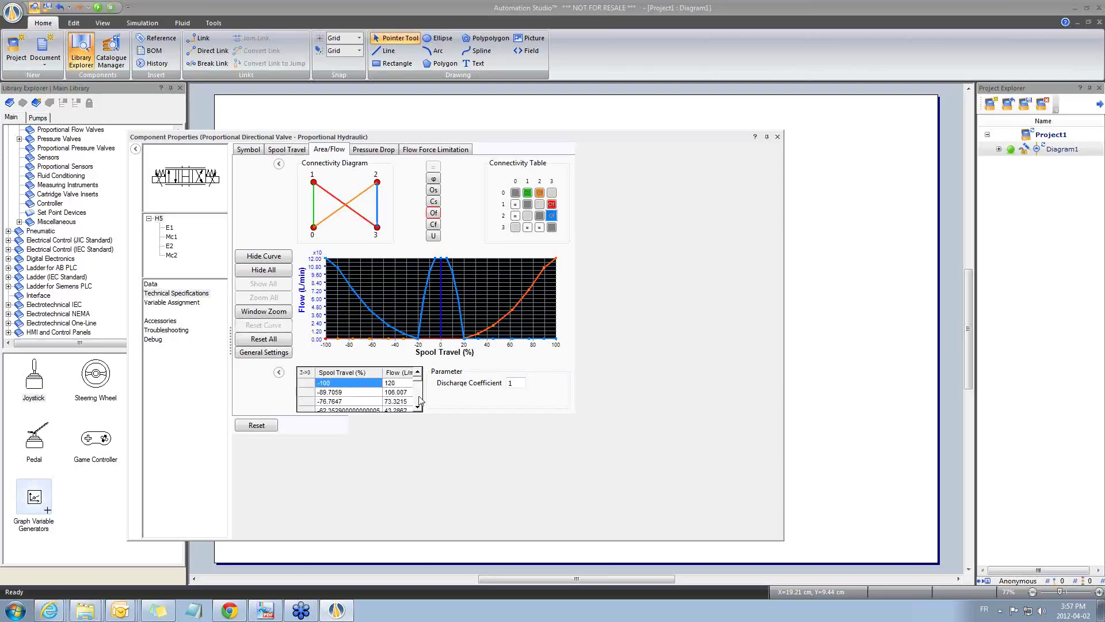
left_click_drag(303, 406, 309, 413)
left_click(428, 284)
scroll(423, 400, "down", 2)
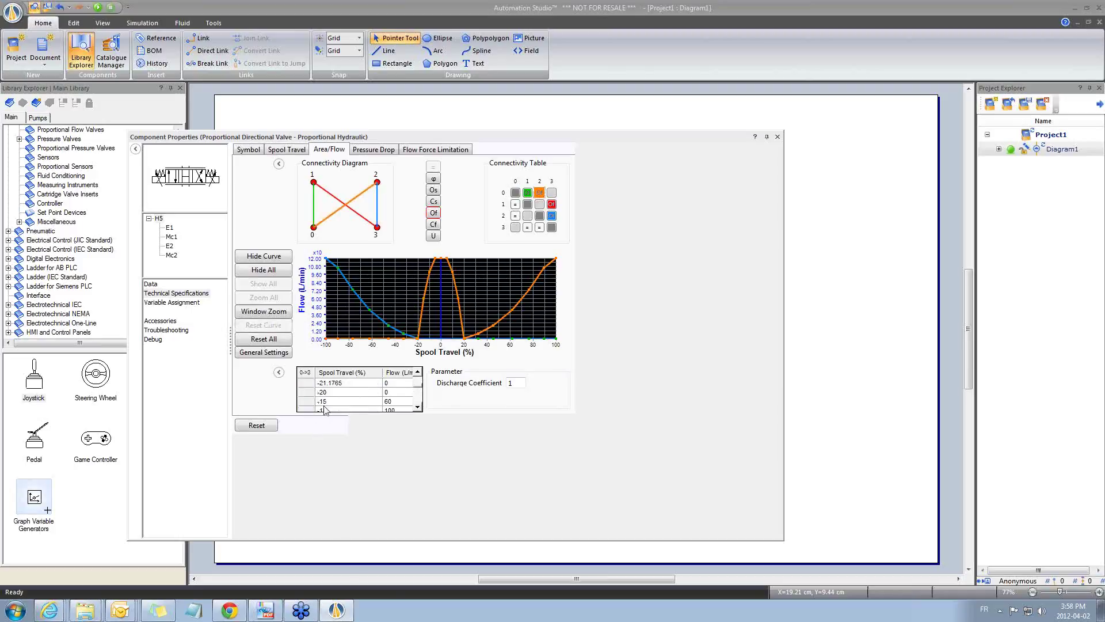
mouse_move(308, 406)
left_mouse_down()
mouse_move(309, 422)
mouse_move(307, 402)
left_mouse_up()
key("Delete")
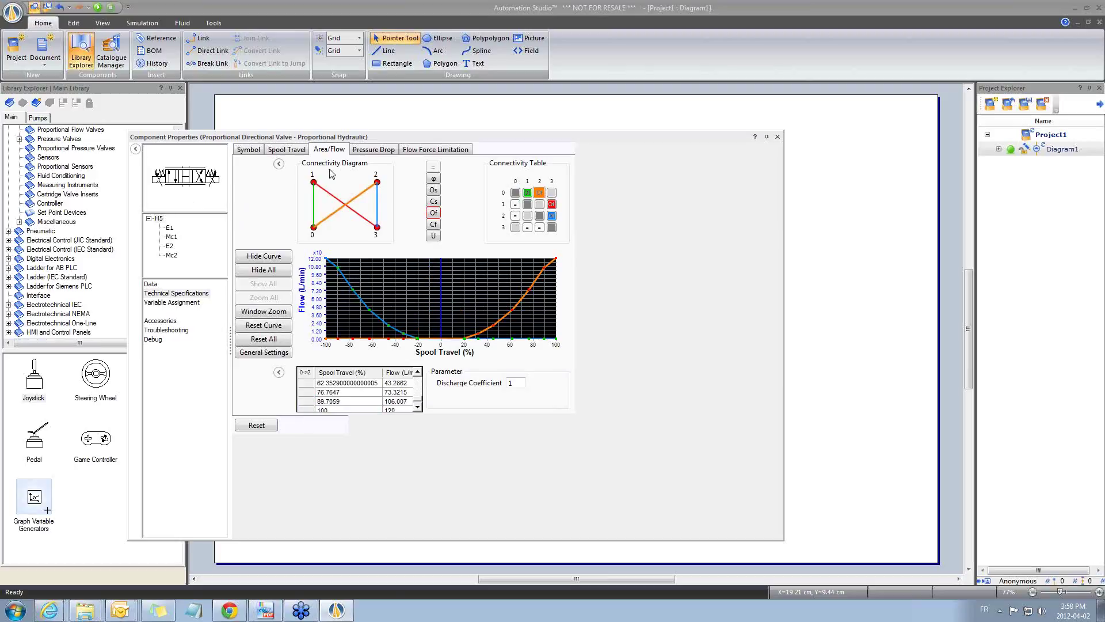
- Save the flow curve changes and view the left solenoid's properties and explanatory image
left_click(151, 286)
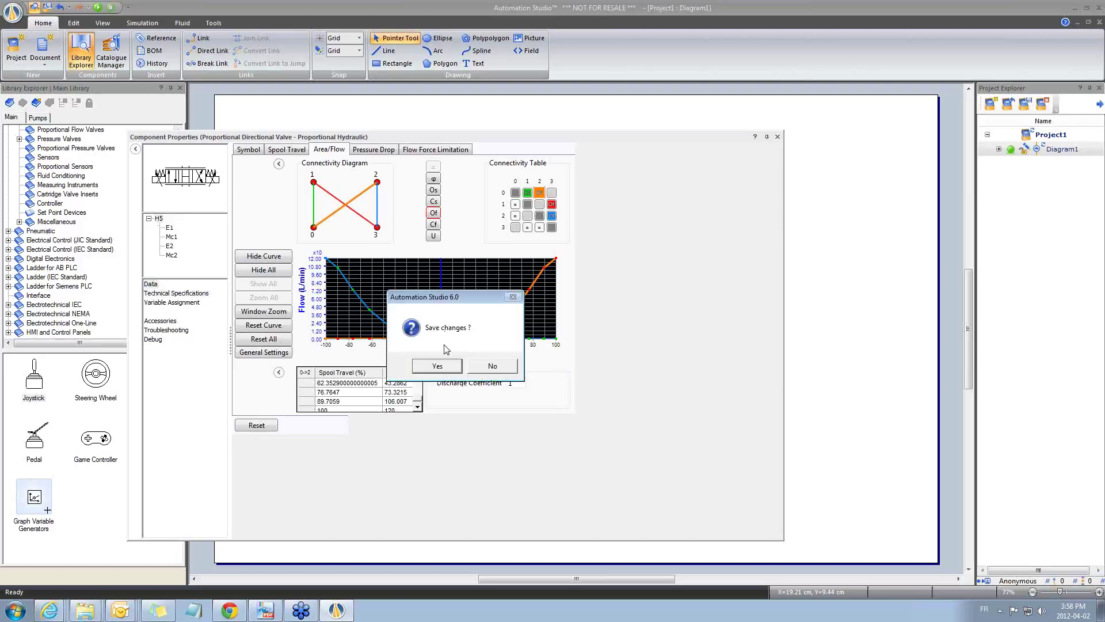
left_click(438, 369)
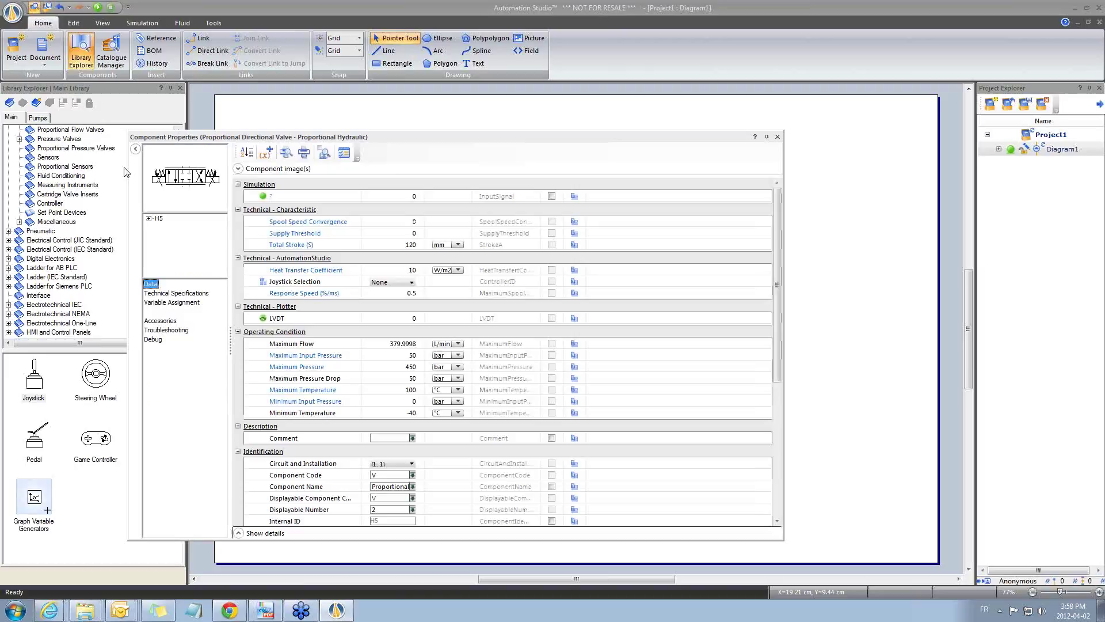
left_click(160, 183)
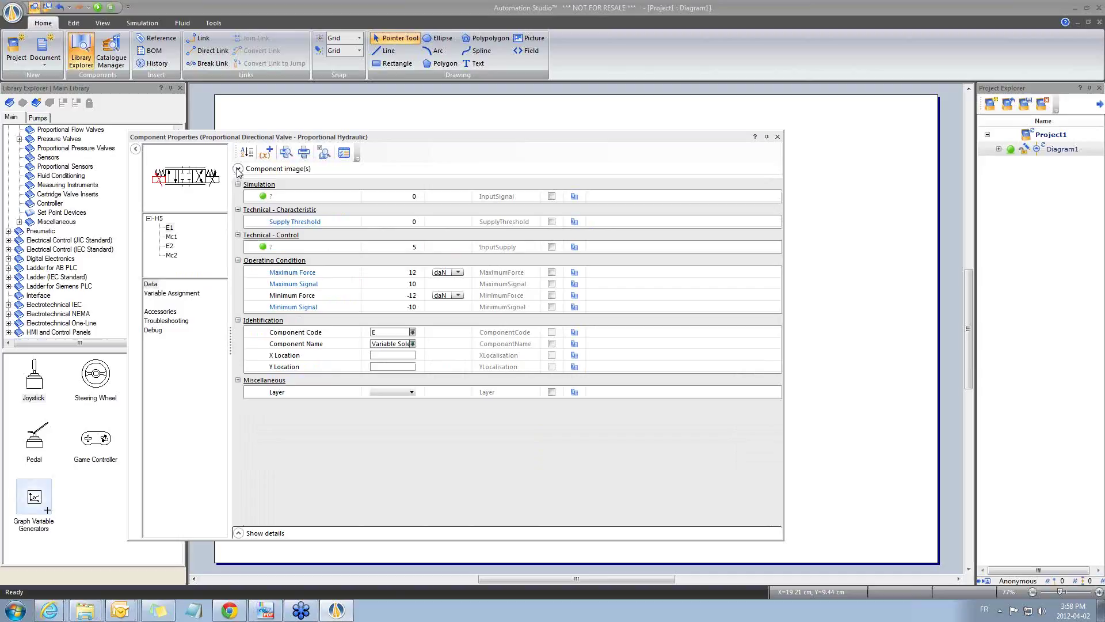
left_click(238, 170)
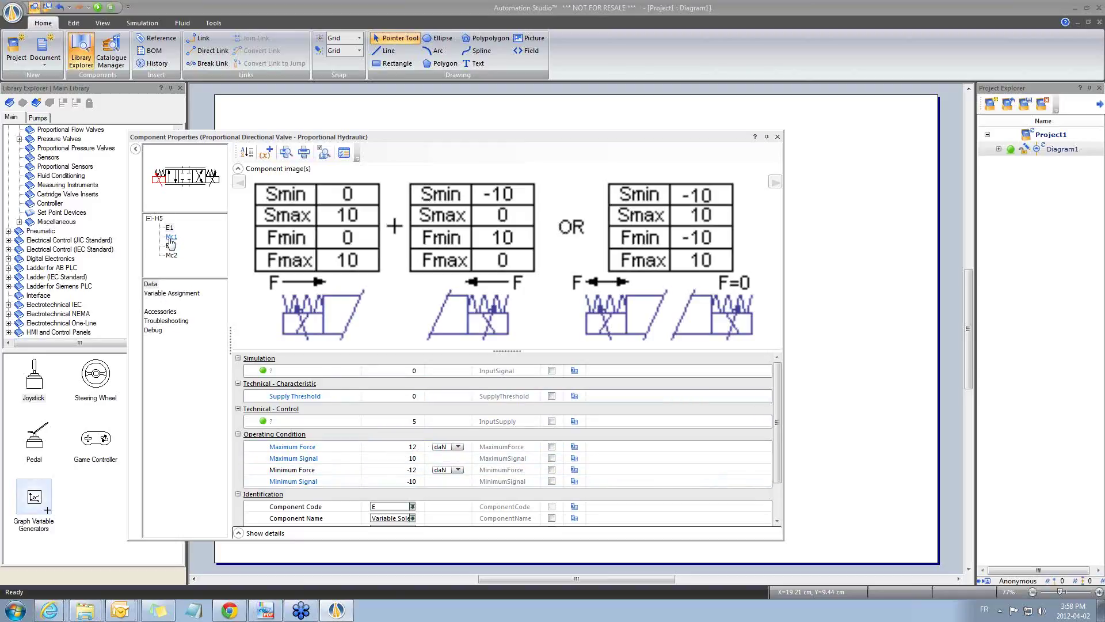
- Review the Mc1 spring's properties and image, then reselect the left solenoid E1
left_click(171, 238)
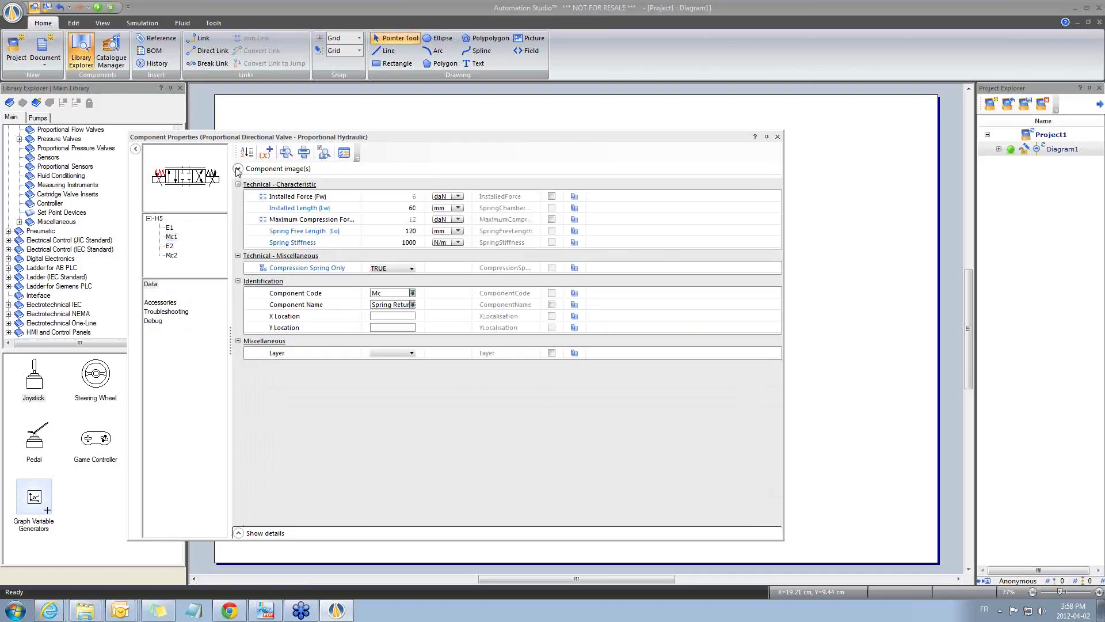
left_click(237, 168)
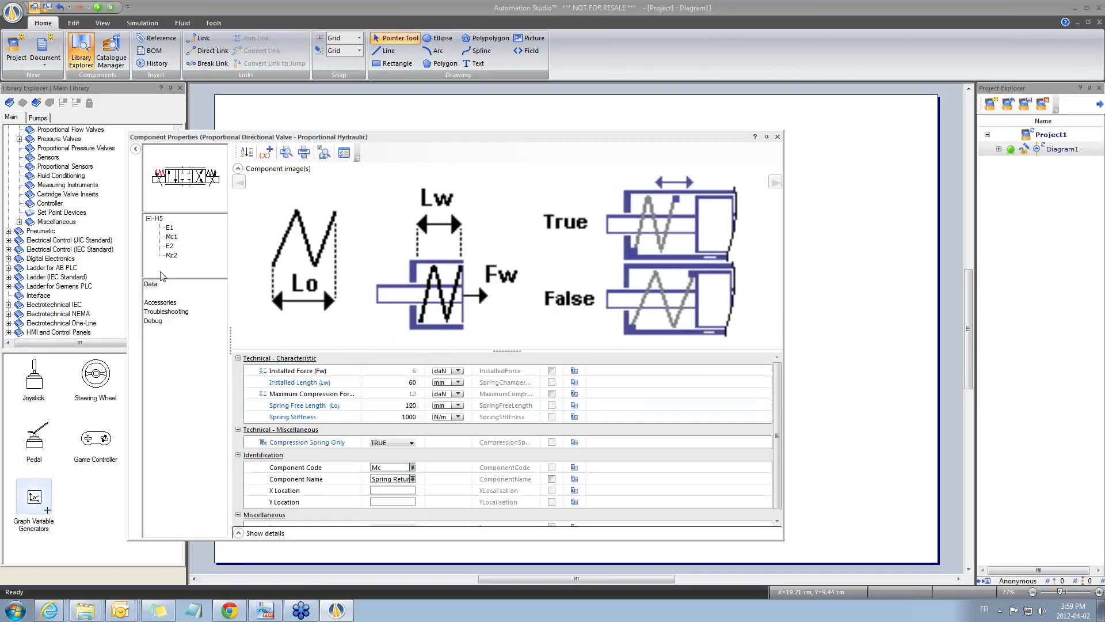
left_click(158, 218)
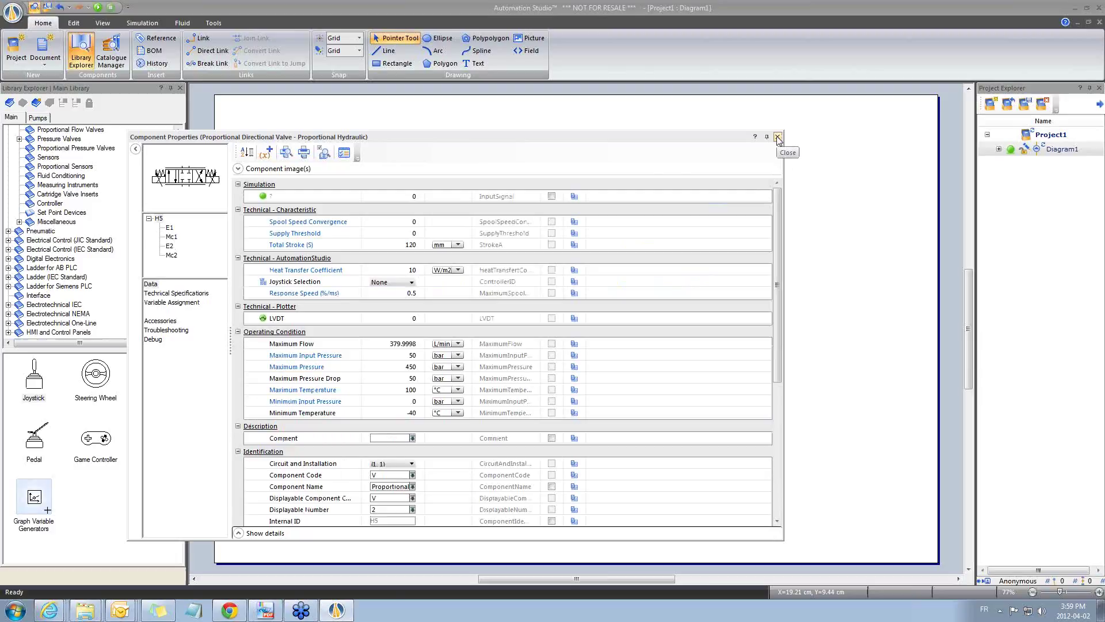
left_click(159, 180)
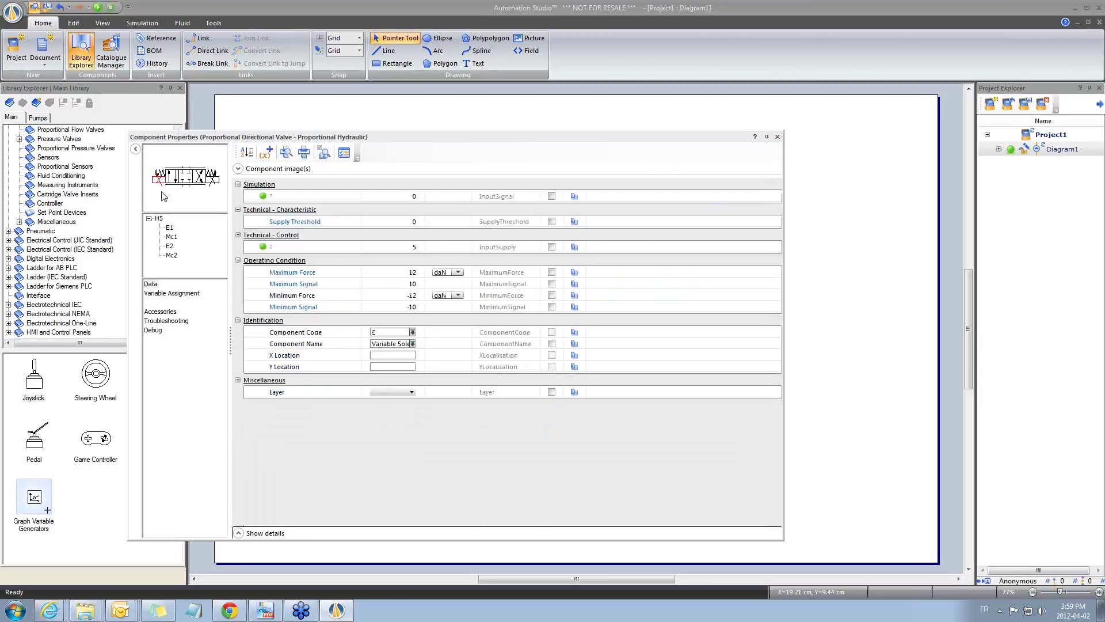
- Associate the solenoid's InputSignal with the controller output variable Out (H12) and close the properties
left_click(176, 295)
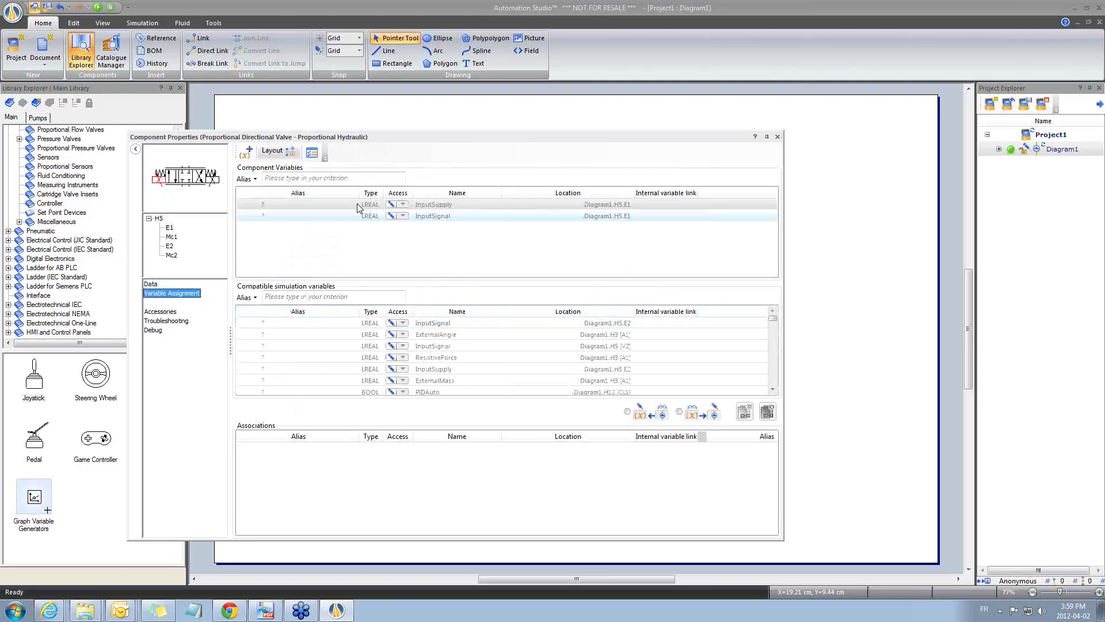
left_click(463, 221)
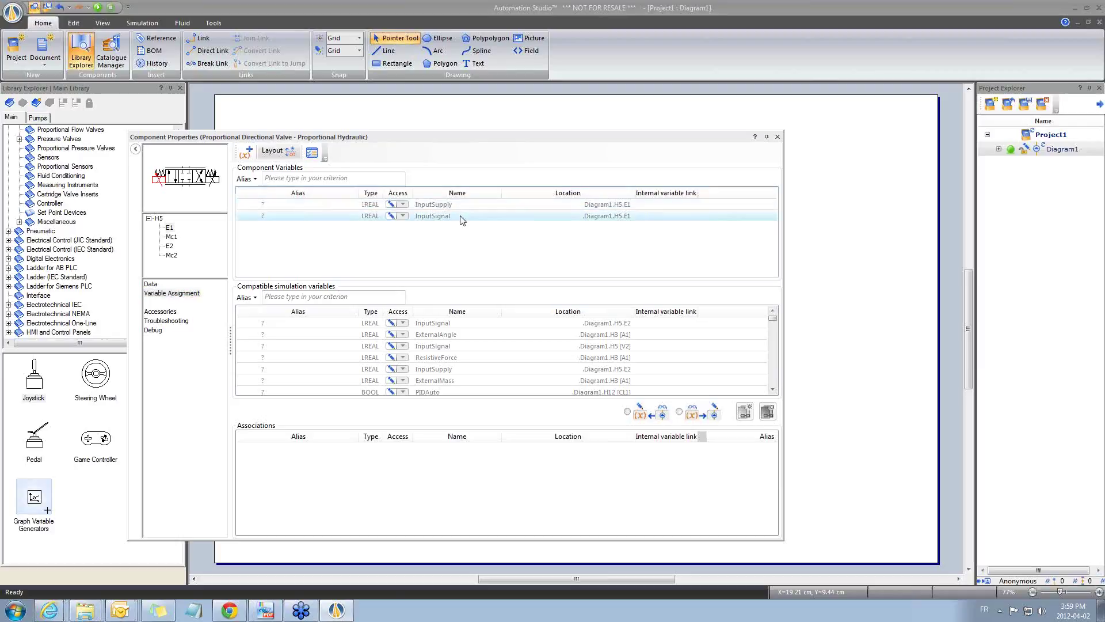
left_click(349, 296)
type("OUT")
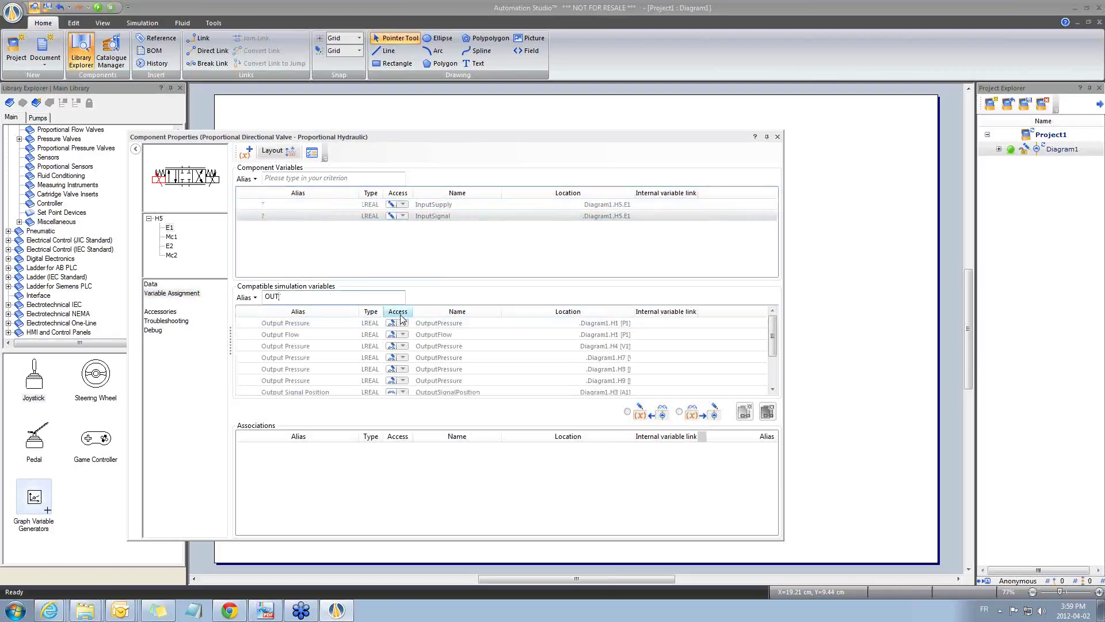
left_click(397, 312)
left_click(304, 334)
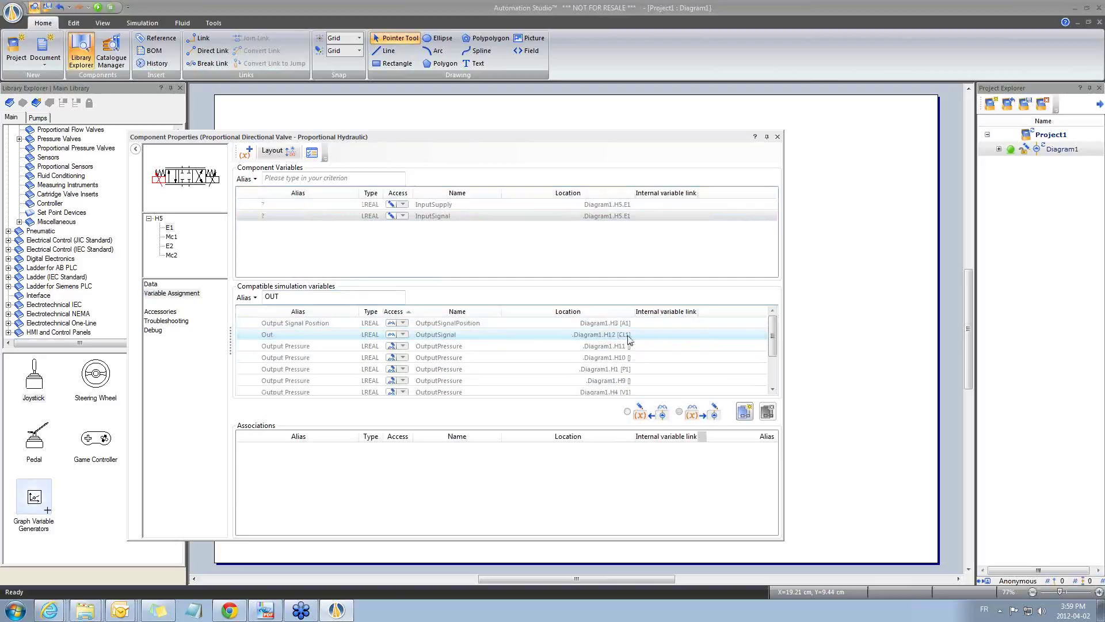
left_click(746, 412)
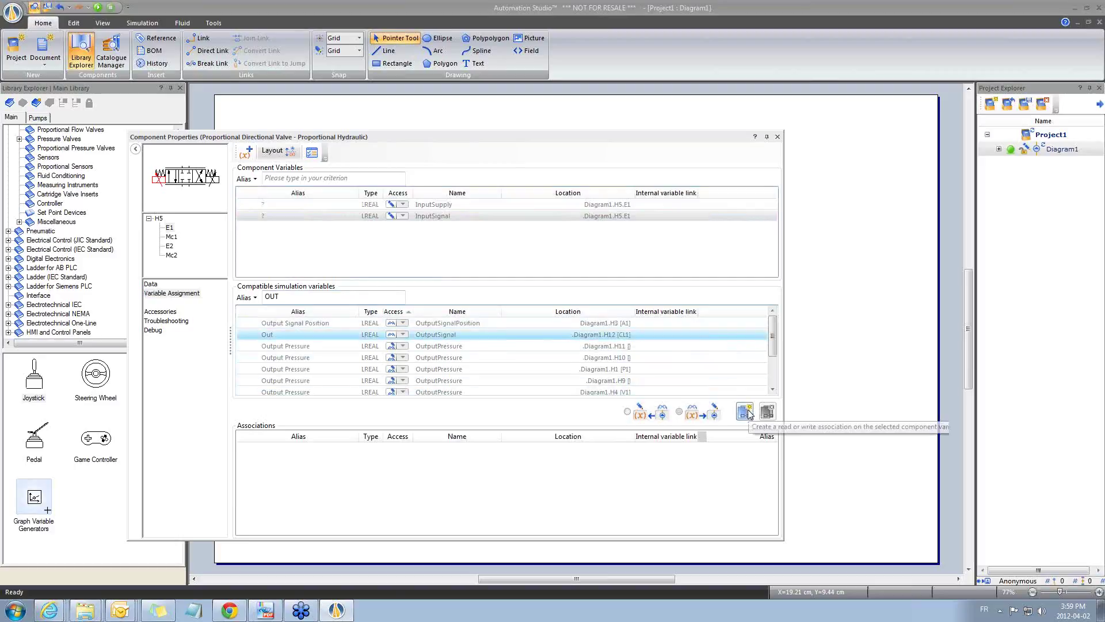
left_click(777, 137)
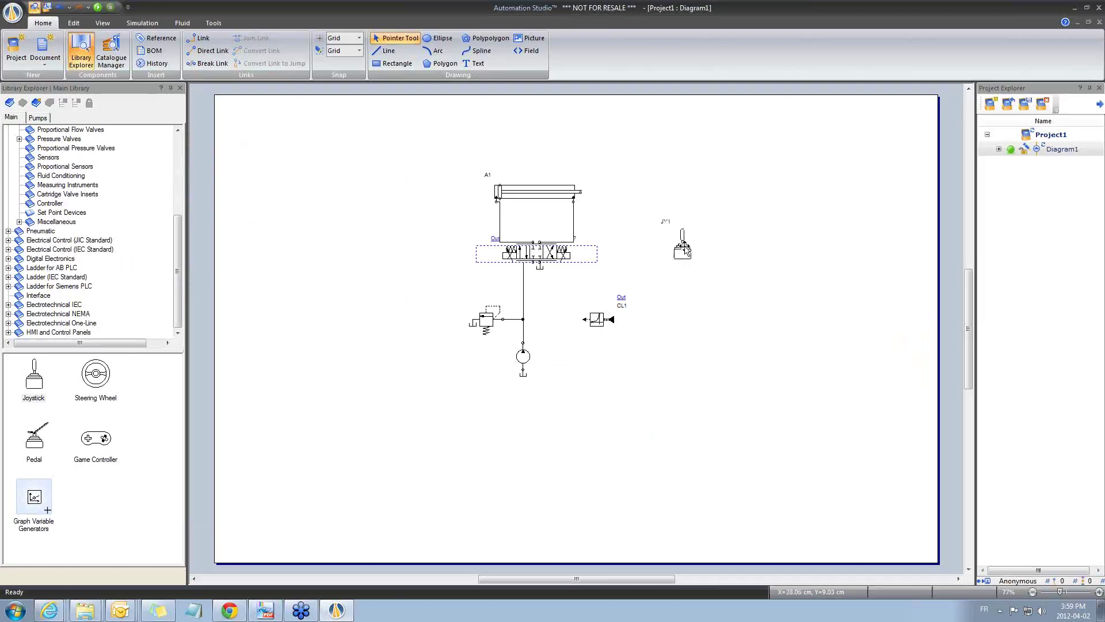
- Set CL1's output expression to H13.OutputSignalX -H3.OutputSignalPosition
double_click(599, 322)
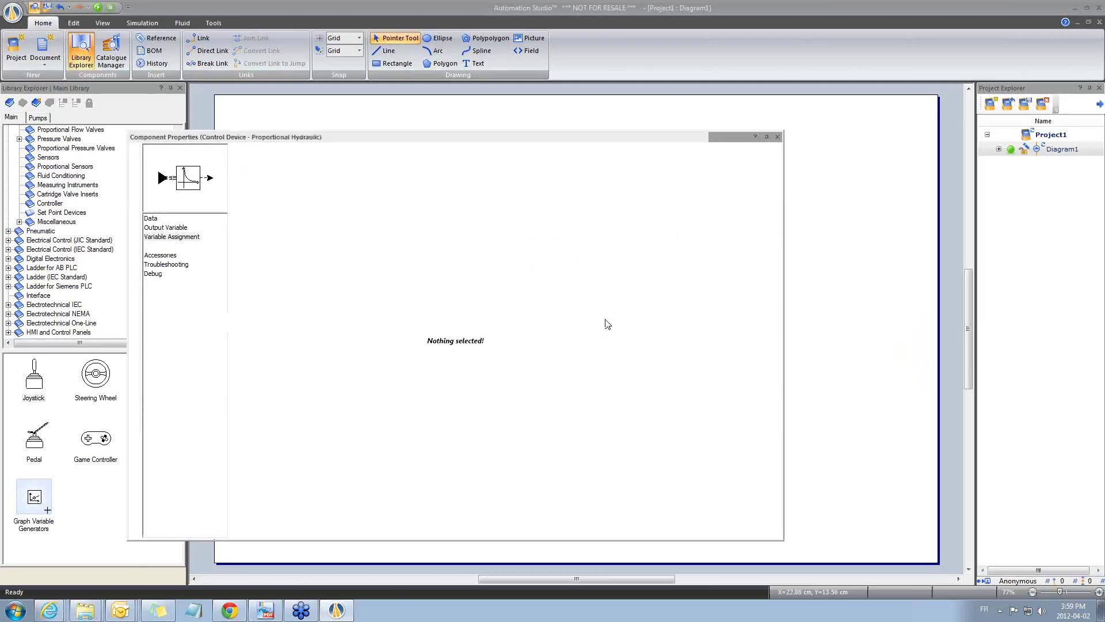
left_click(176, 227)
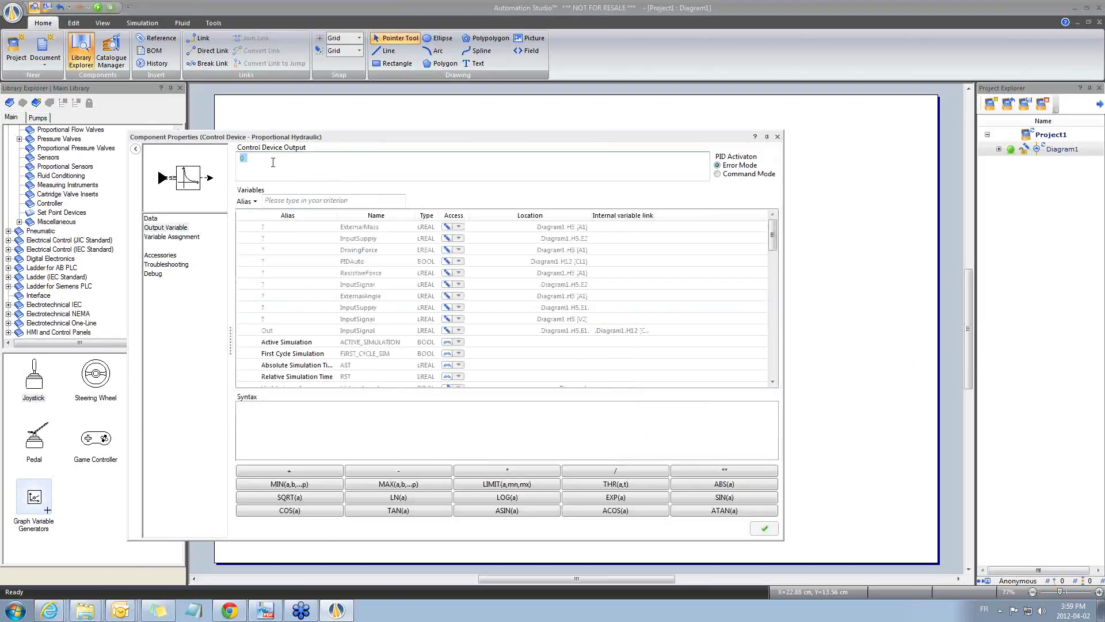
left_click(286, 200)
type("JY")
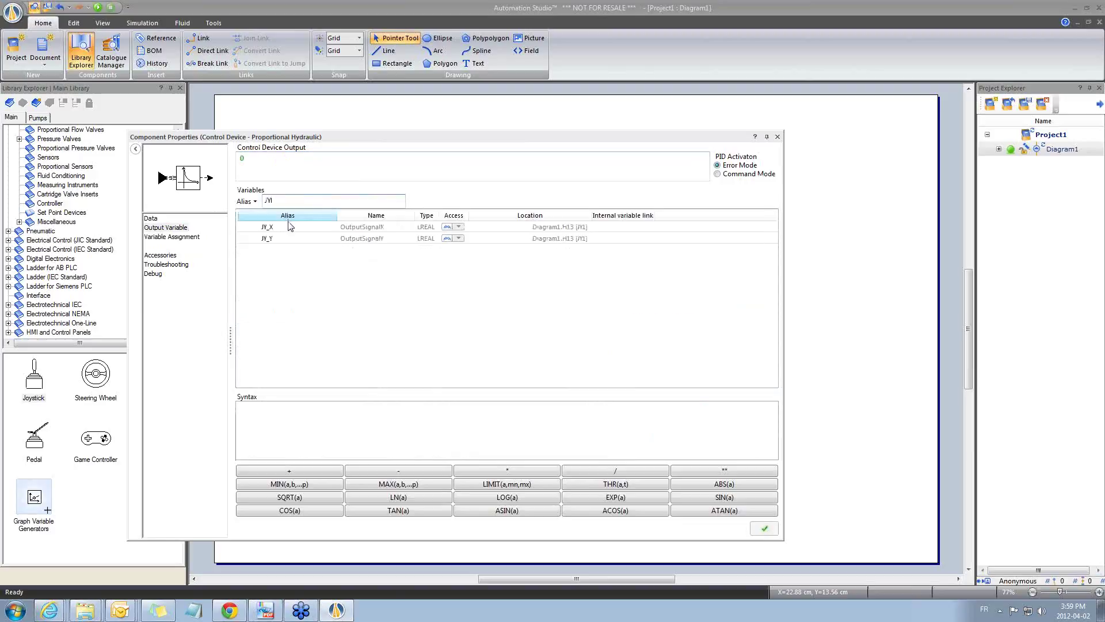
double_click(291, 228)
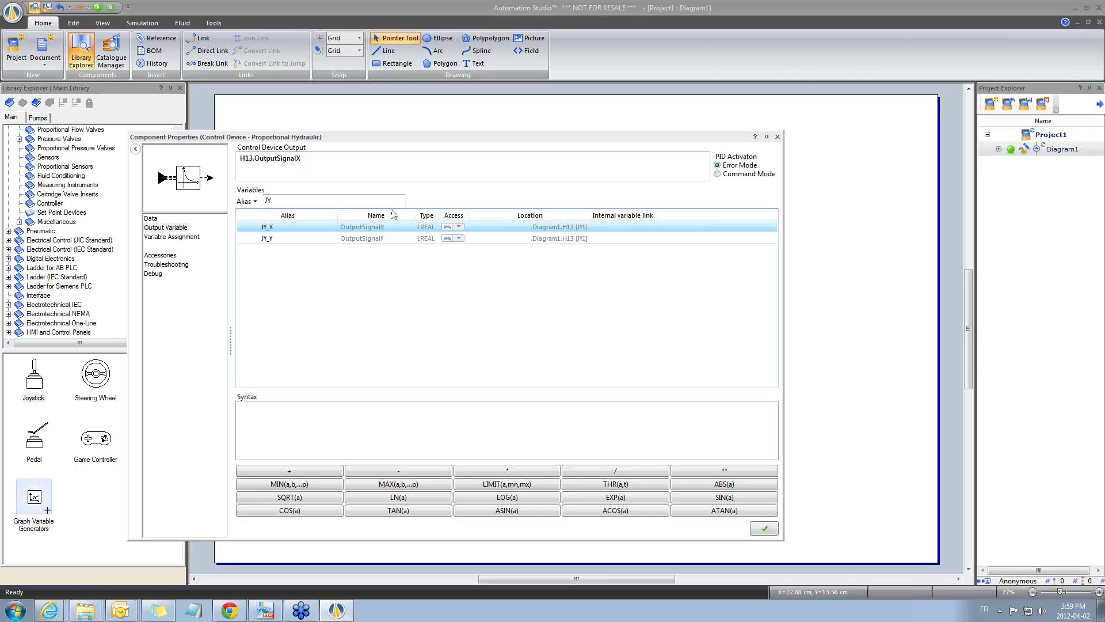
left_click(366, 168)
type("-")
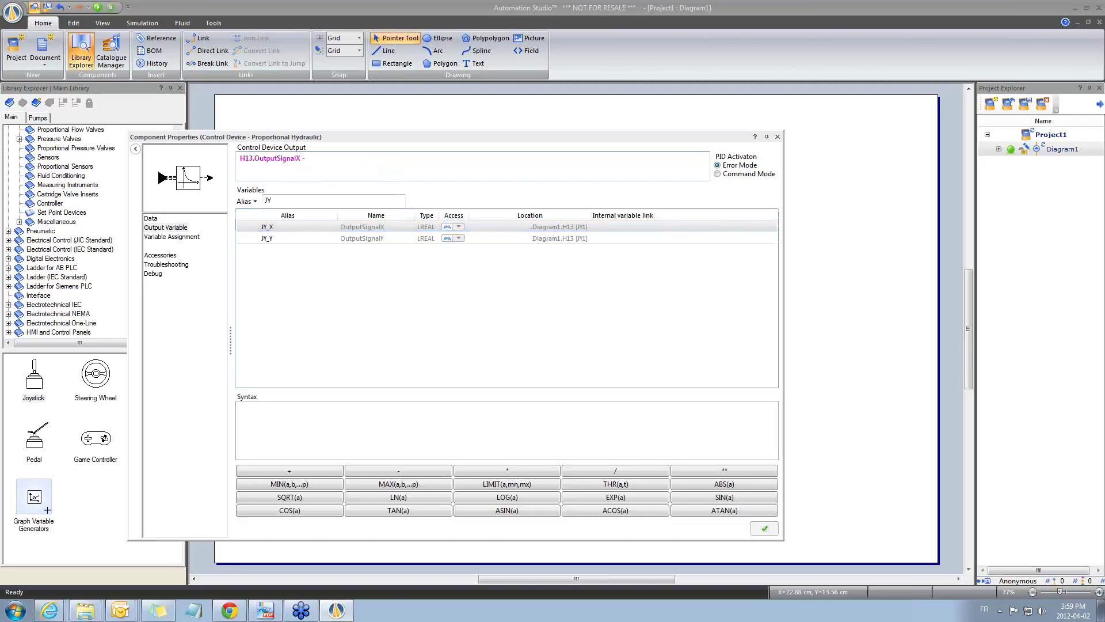
left_click(306, 201)
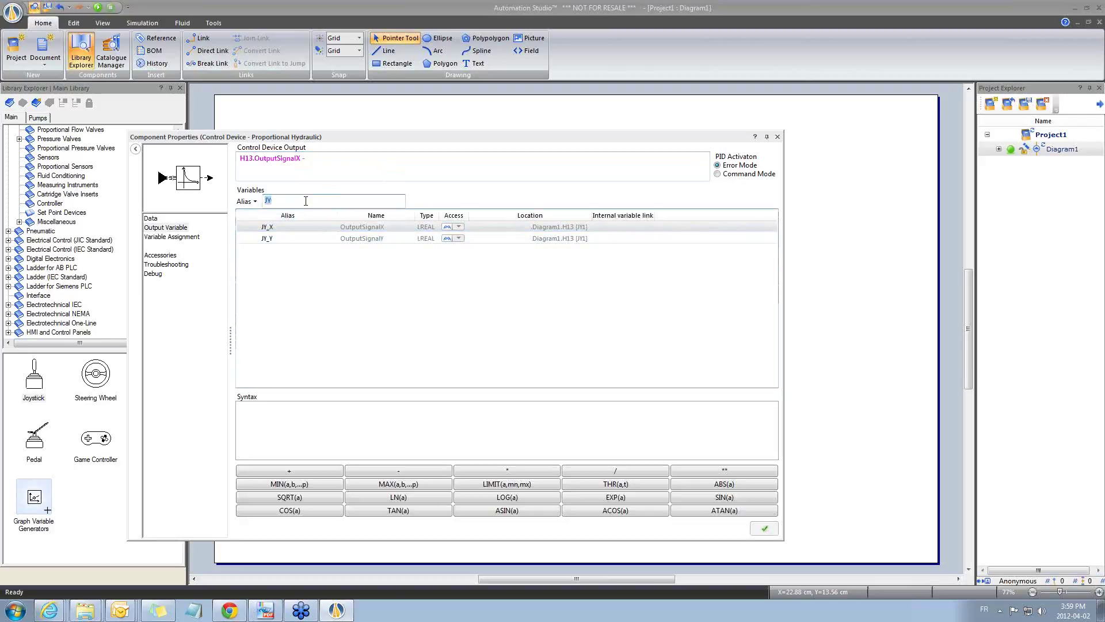
type("OUT")
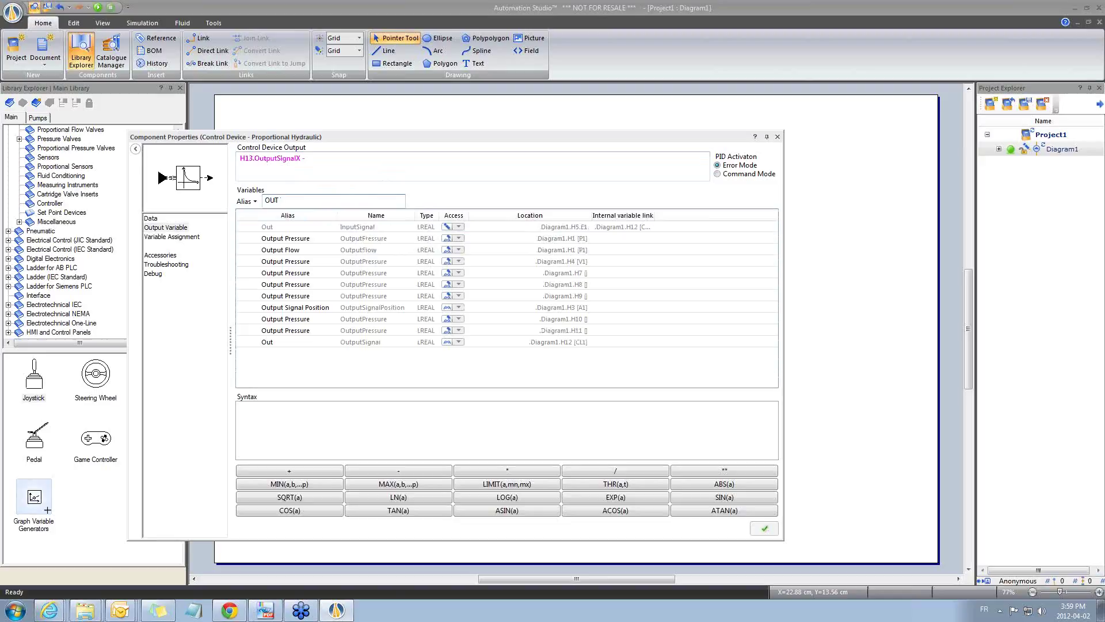
double_click(304, 308)
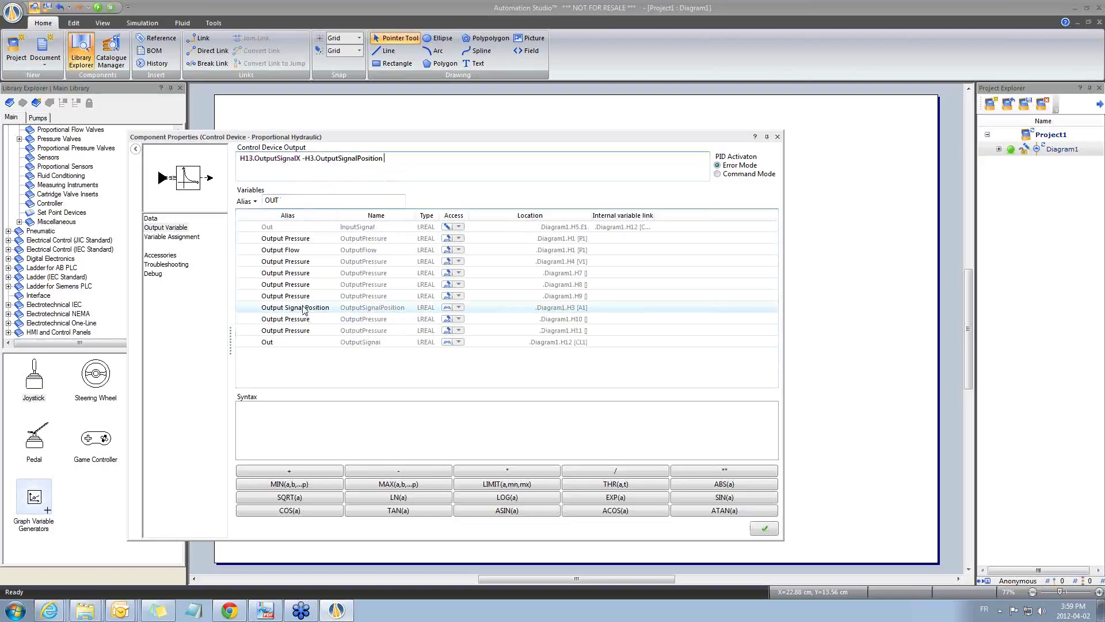
left_click(764, 528)
left_click(150, 219)
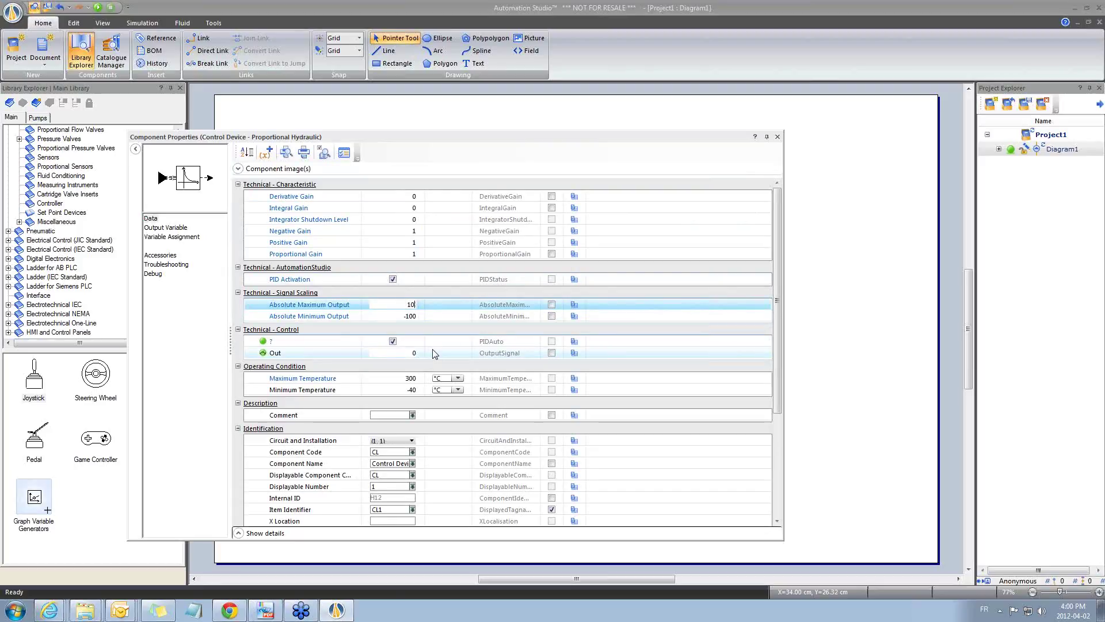
- Set CL1's Absolute Maximum Output to 10 and Minimum Output to -10, then close its properties
left_click(415, 315)
key("Up")
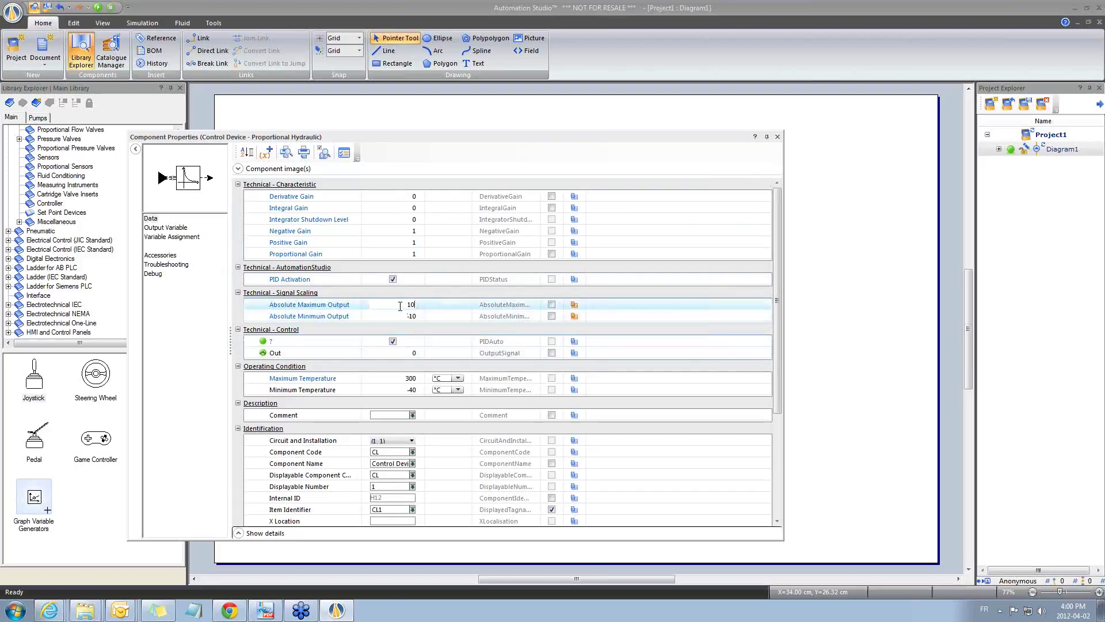
left_click(777, 136)
left_click(652, 381)
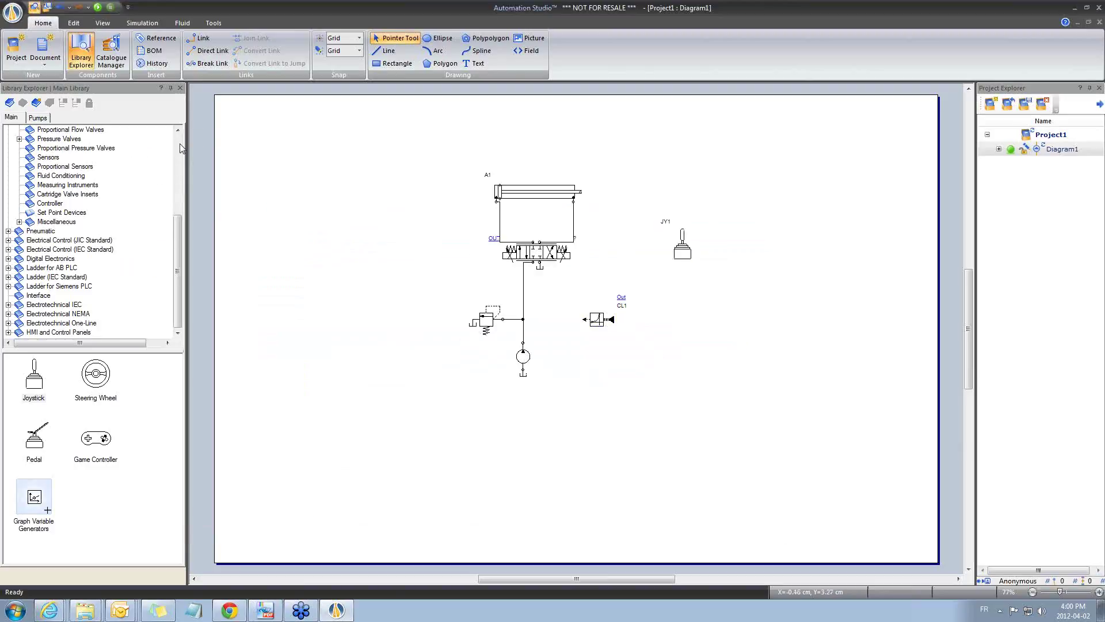
- Start the normal simulation and set joystick JY1's X to 5
left_click(142, 23)
left_click(22, 49)
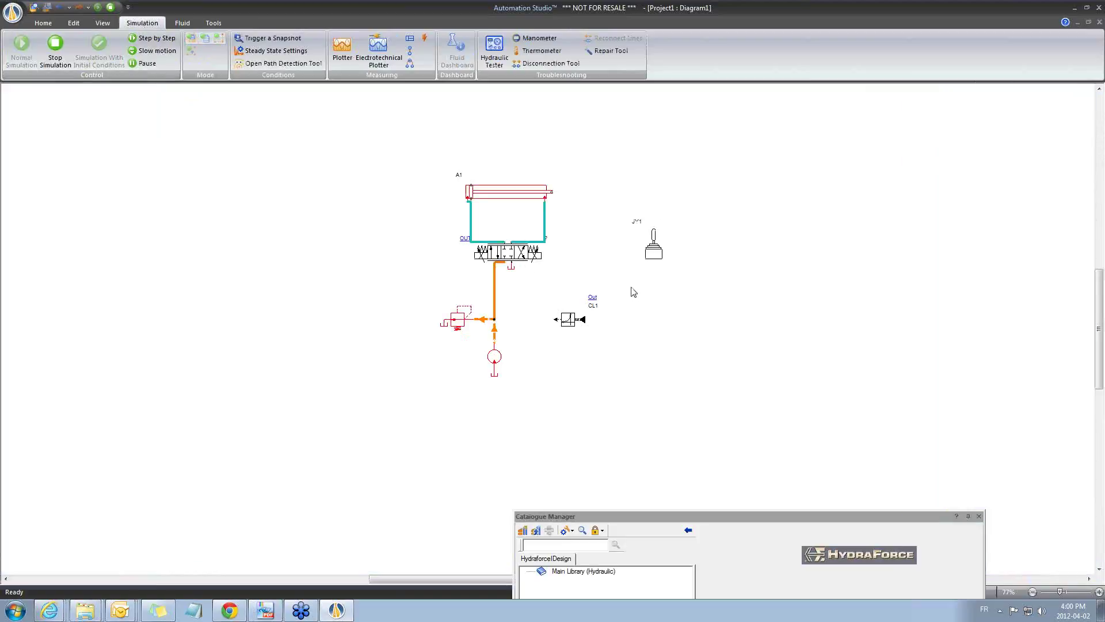
left_click(979, 516)
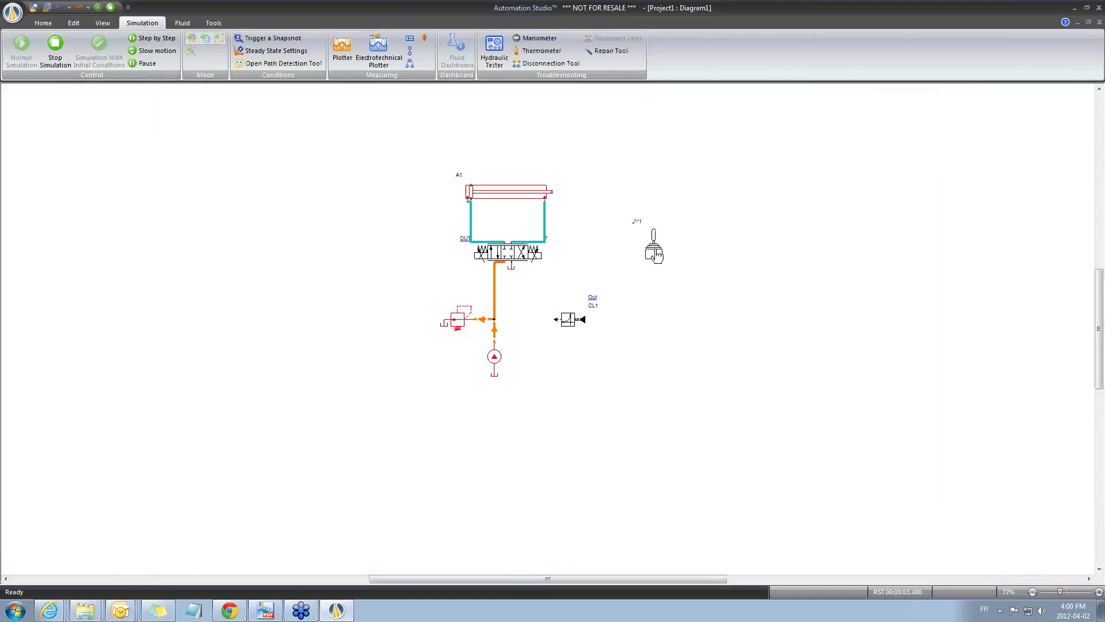
left_click(653, 247)
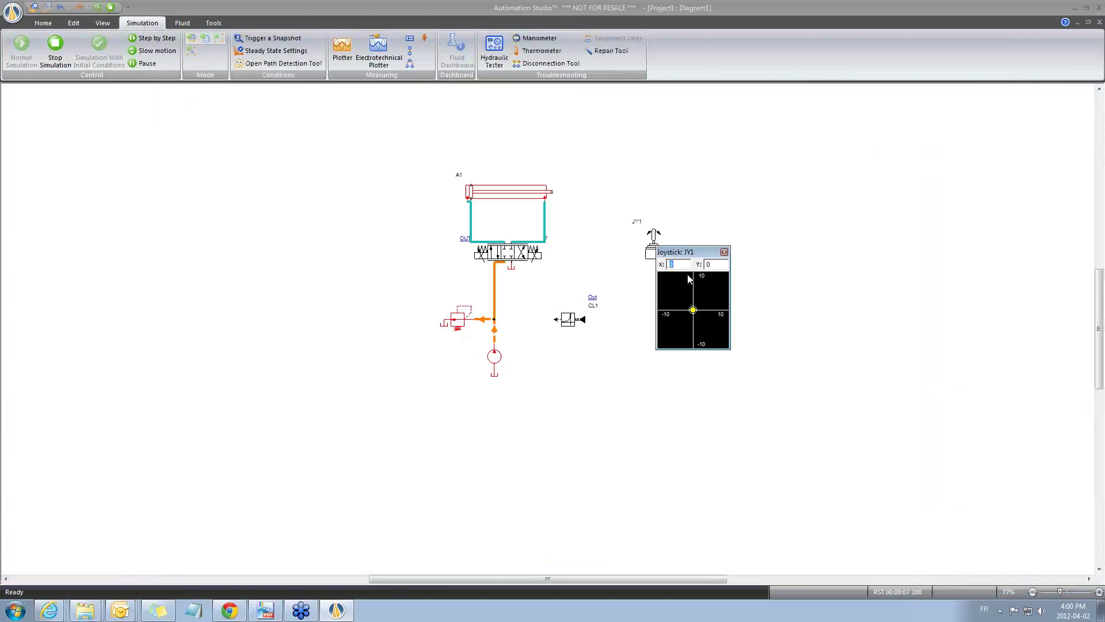
type("5")
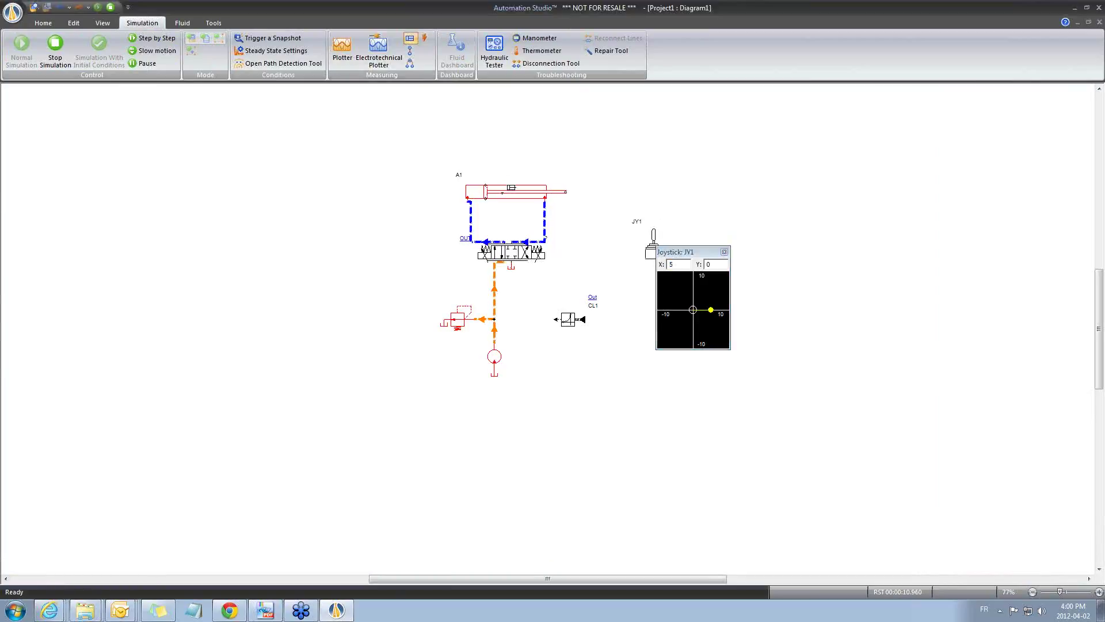
- Add a measuring probe on cylinder A1 recording its Linear Position in mm
left_click(410, 38)
left_click(508, 190)
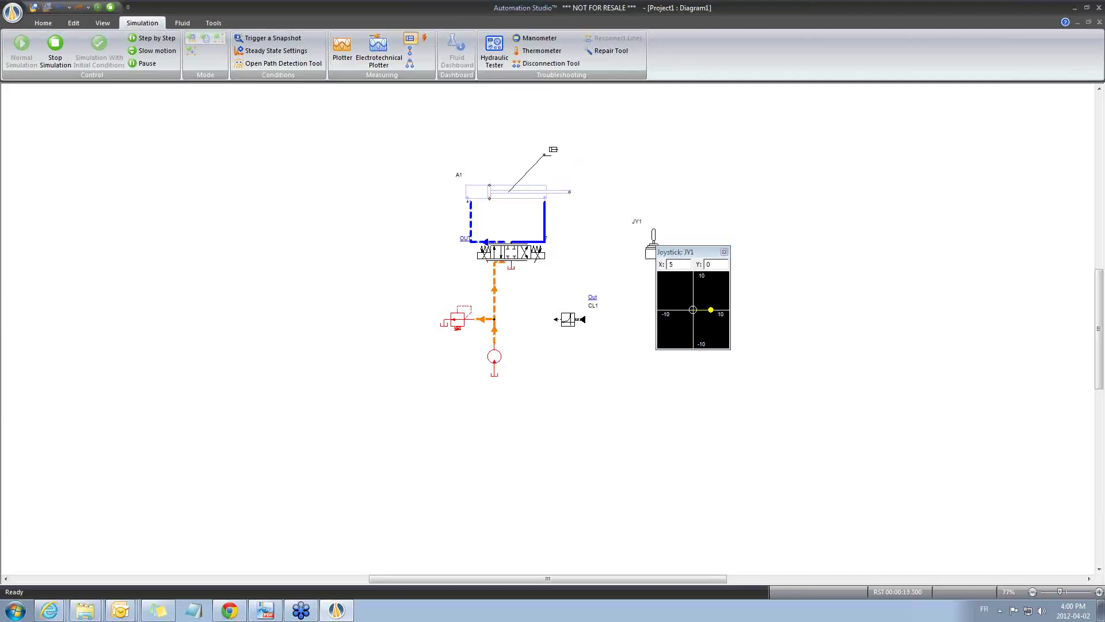
left_click(545, 154)
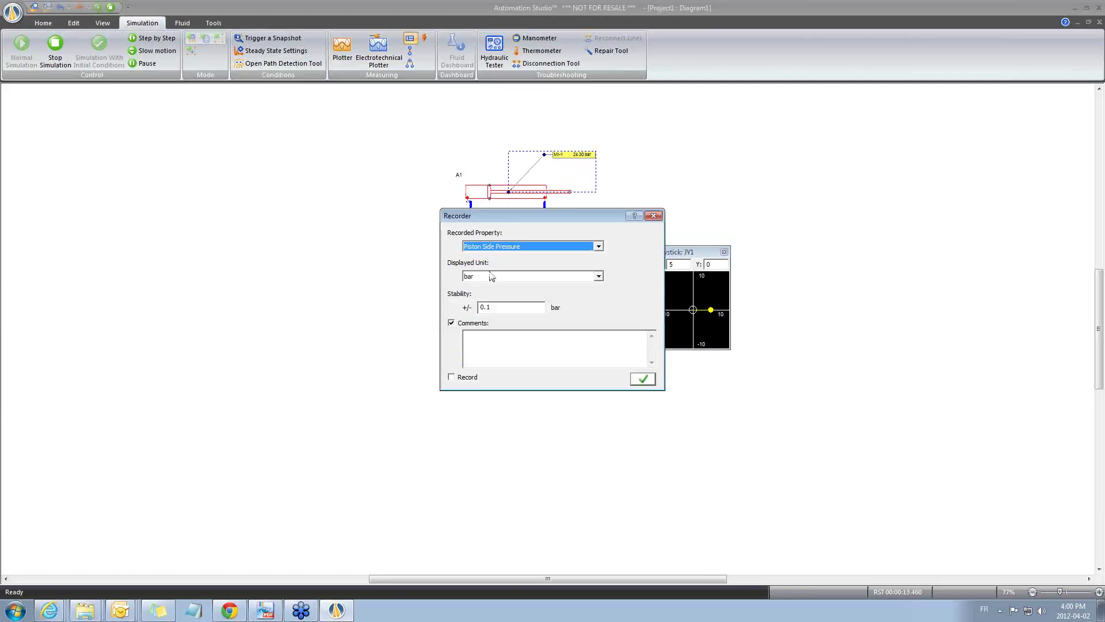
left_click(598, 247)
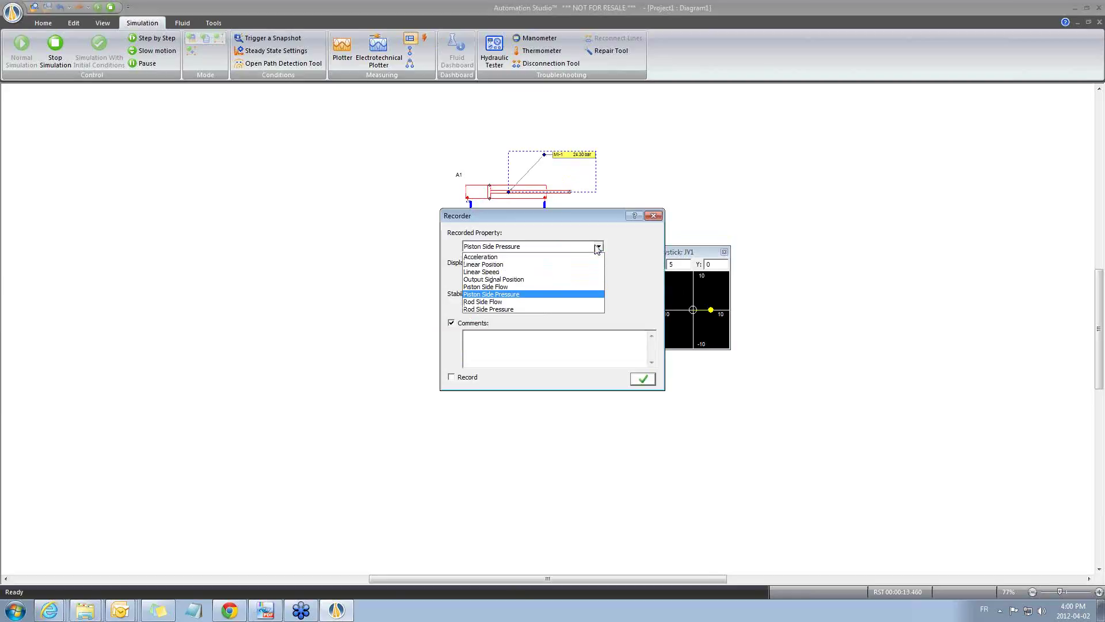
left_click(541, 264)
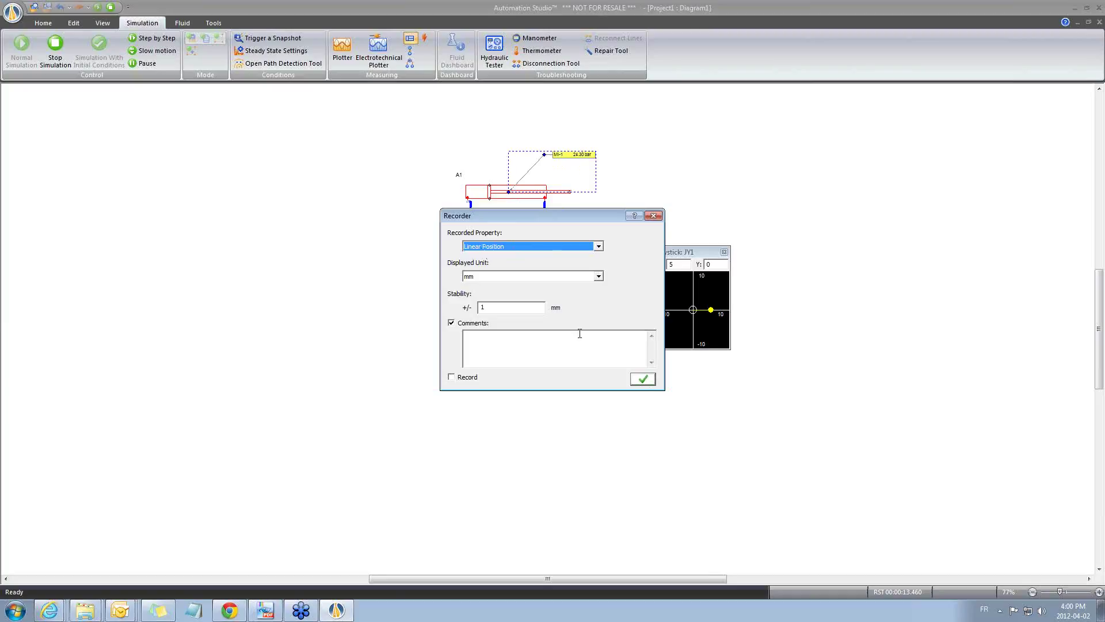
left_click(642, 379)
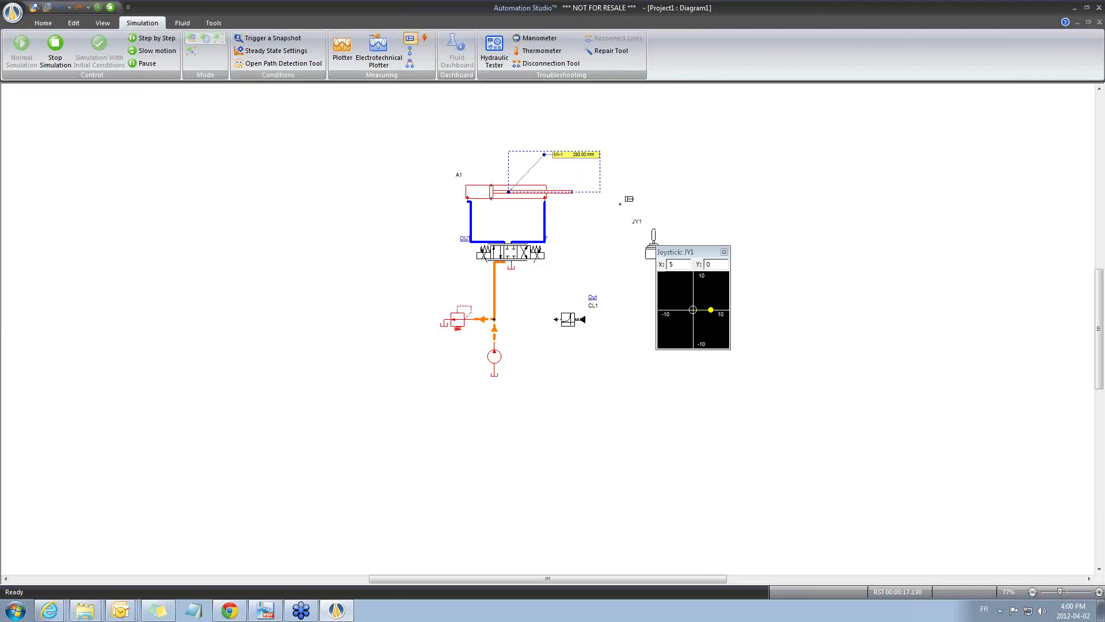
key("Escape")
left_click(571, 330)
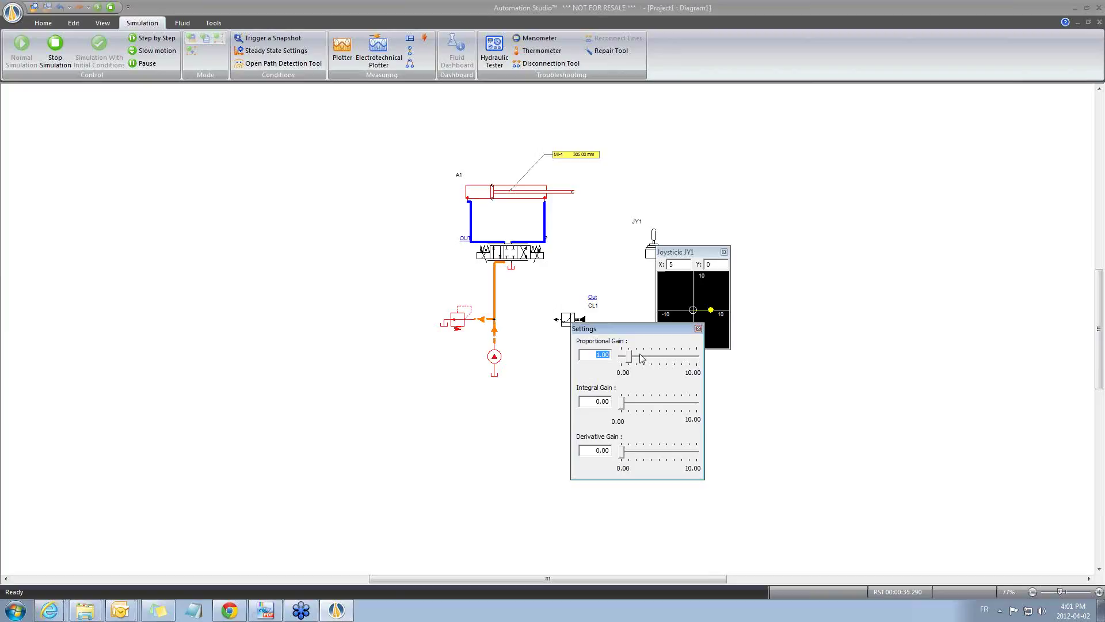
- Set CL1 gains to proportional 5, integral 1.5 and derivative 0.2, then close Settings
type("5")
key("Return")
left_click_drag(592, 404, 619, 402)
type("1.3")
key("Return")
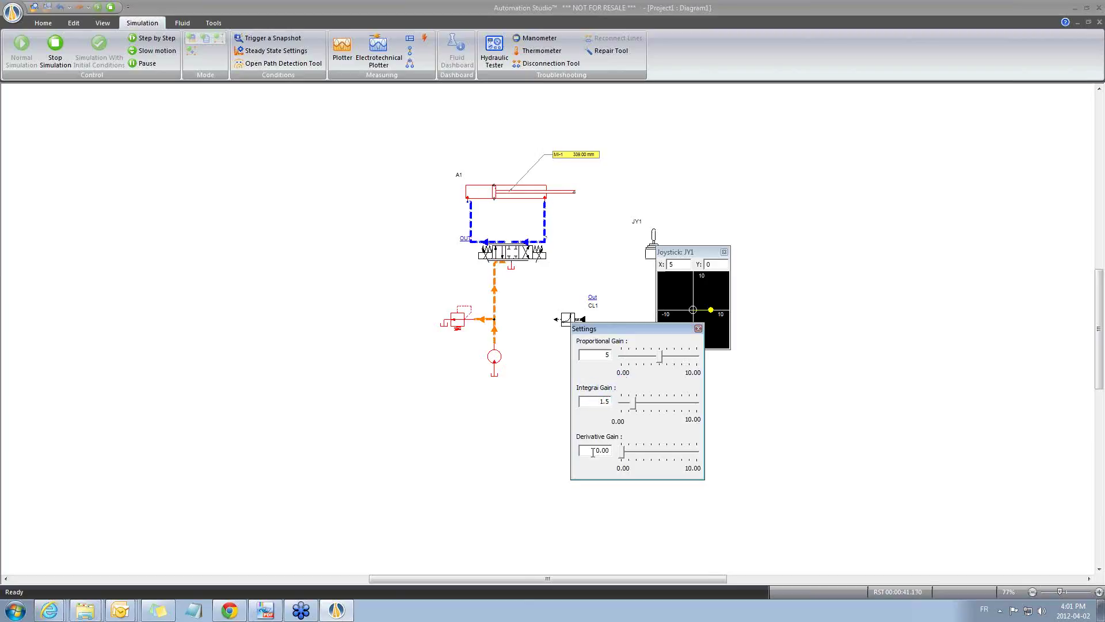
left_click_drag(594, 450, 633, 456)
type(".2")
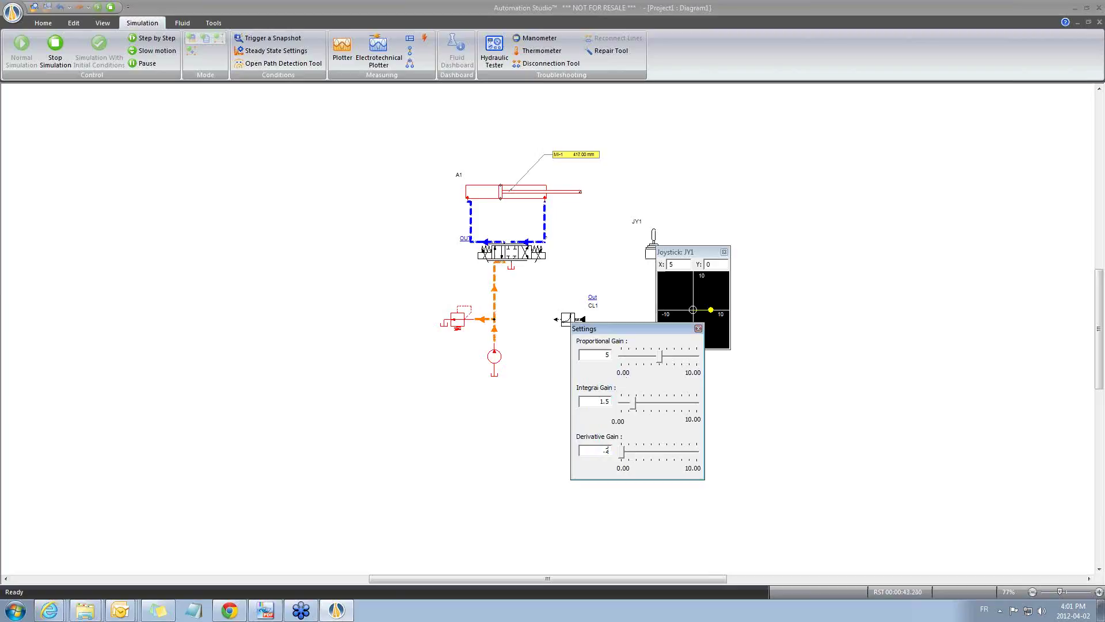
key("Return")
left_click(699, 328)
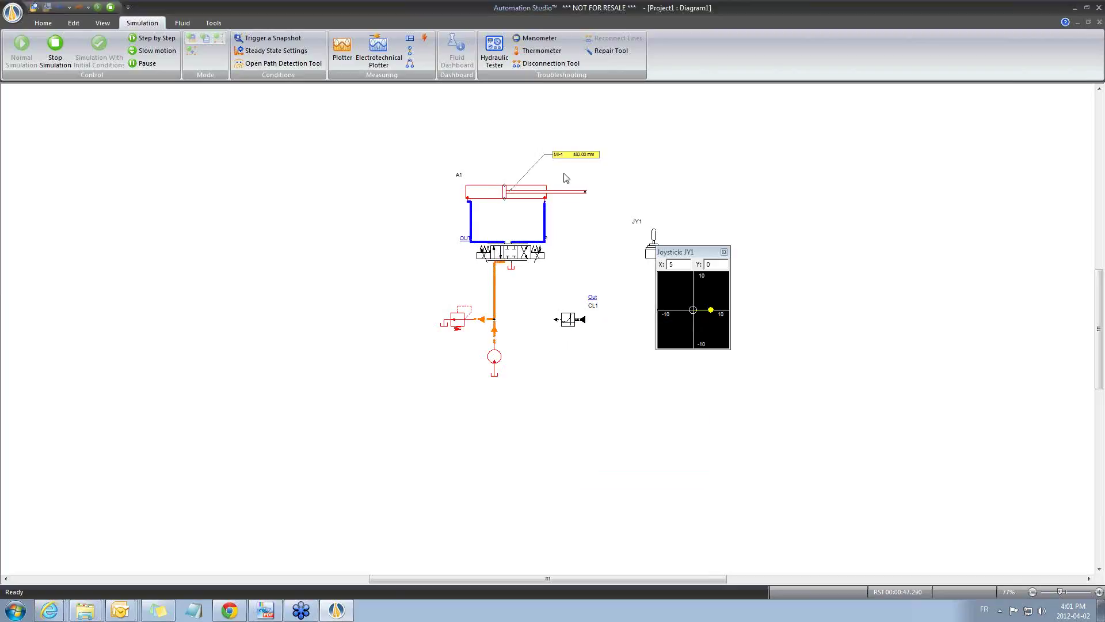
- Set joystick JY1's X setpoint to 7.6, then change it to 2.5
left_click(679, 263)
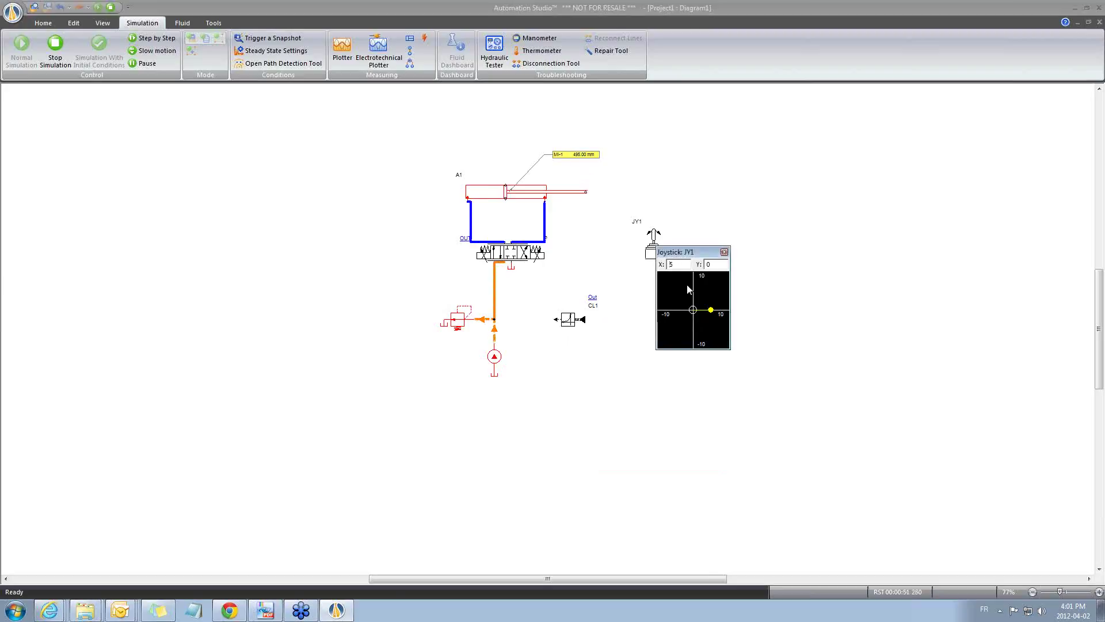
key("BackSpace")
type("7.6")
key("Return")
type("2.")
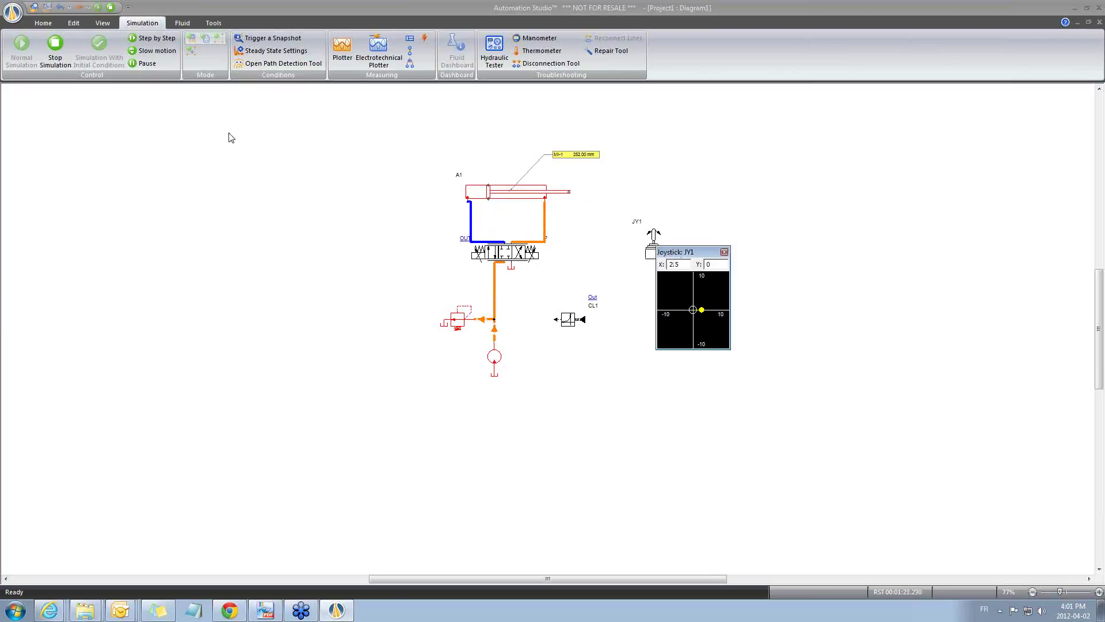
- Stop the simulation, place graph variable generator STG1 with output GRAPHIC, and open its properties
left_click(56, 46)
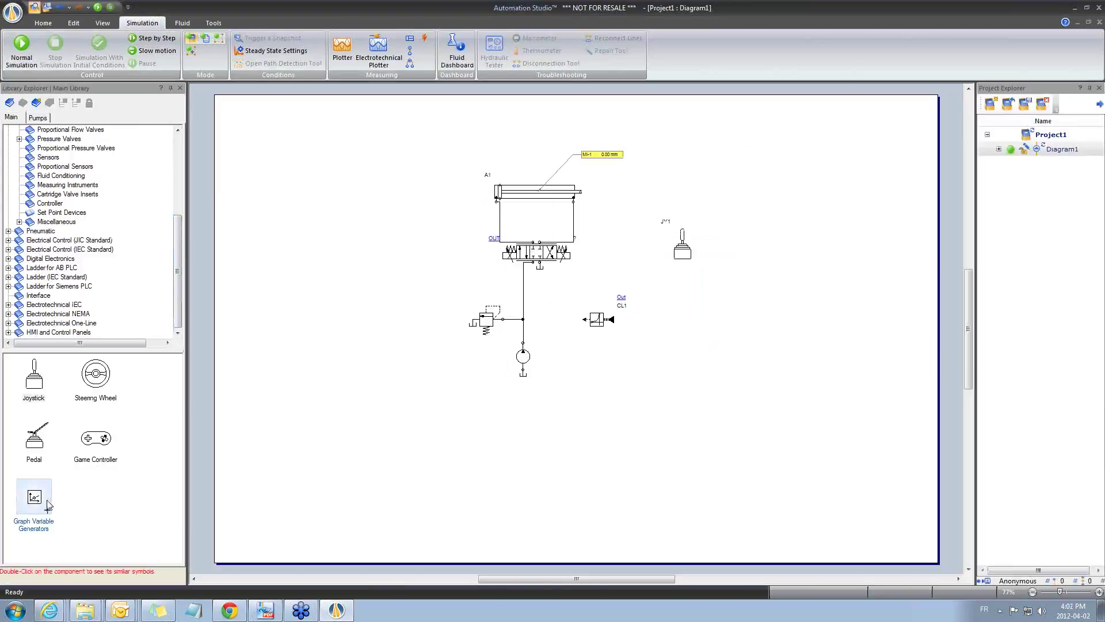
mouse_move(34, 505)
left_click_drag(33, 505, 688, 330)
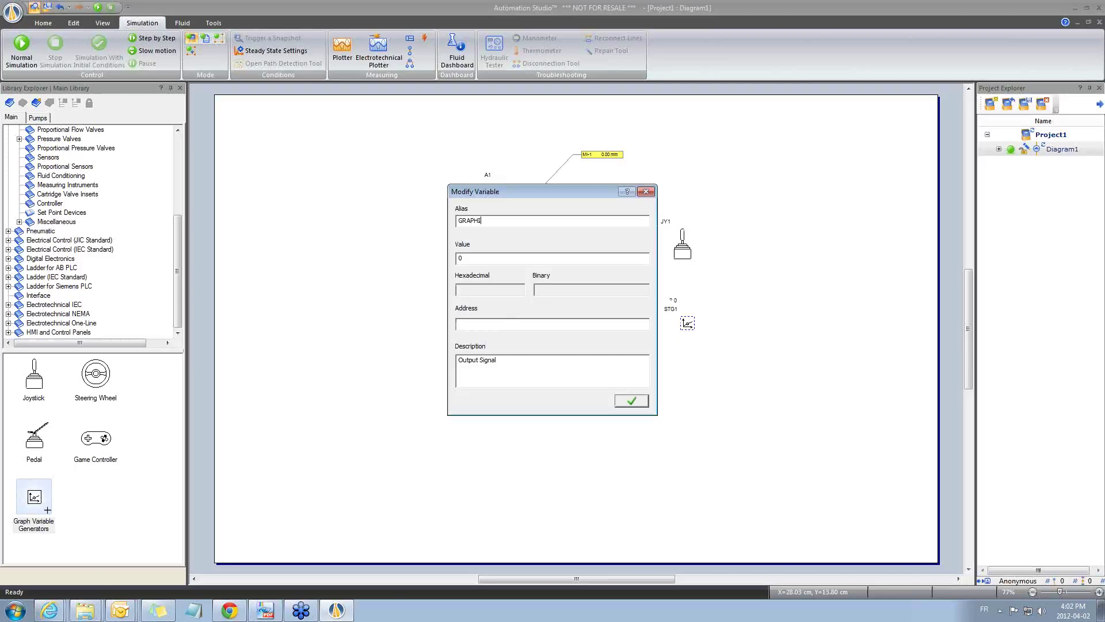
left_click(630, 401)
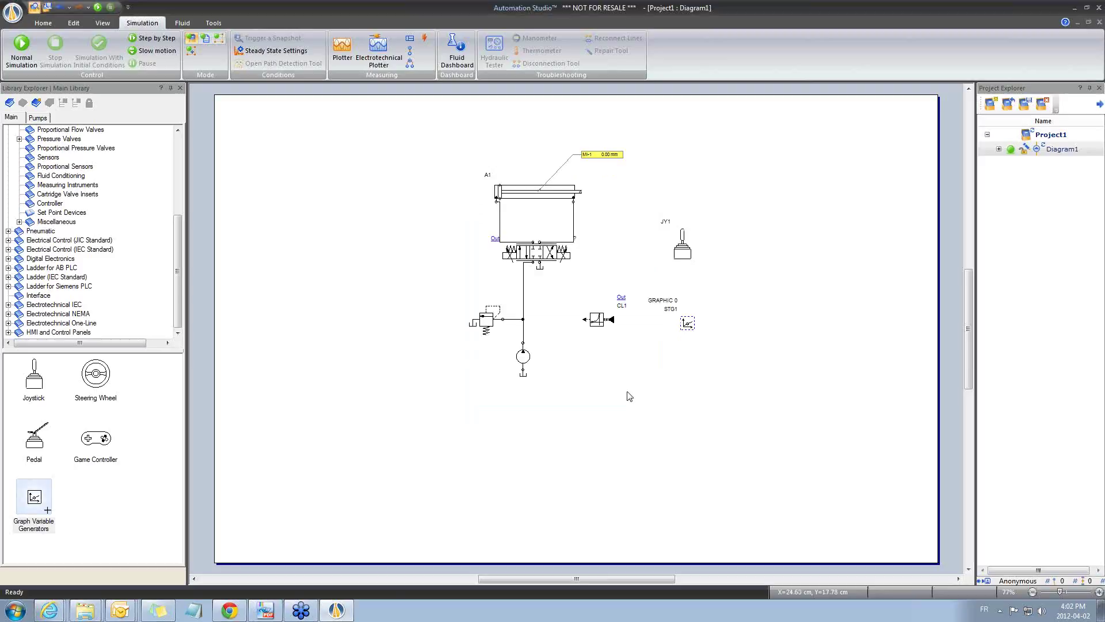
double_click(687, 324)
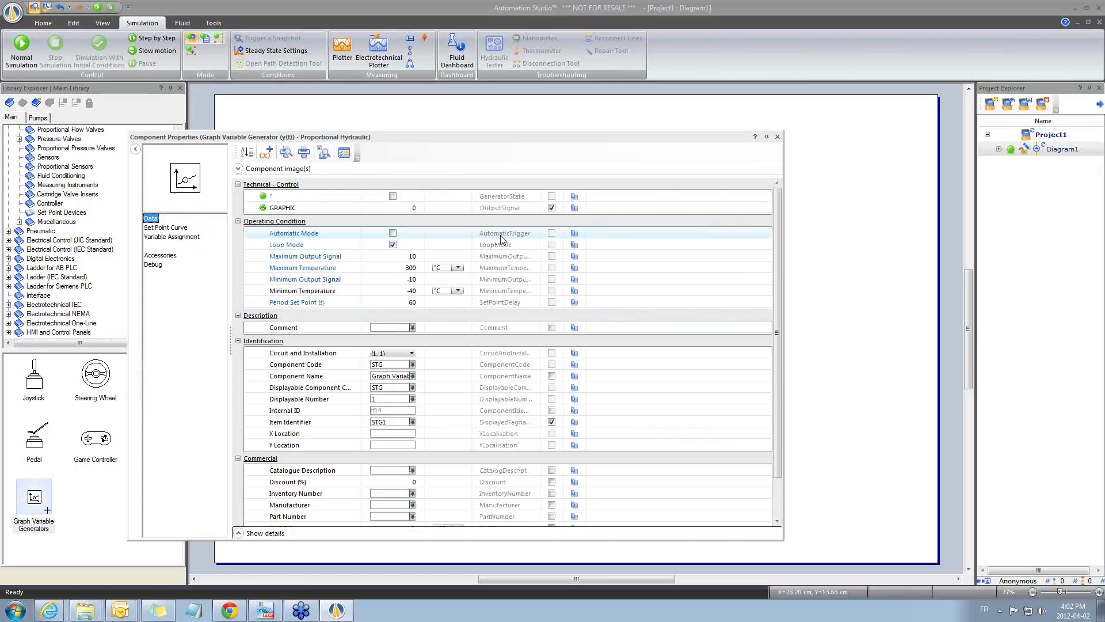
- Enable automatic mode and set curve points 0 s/0, 4 s/0 and 5 s/10
left_click(393, 233)
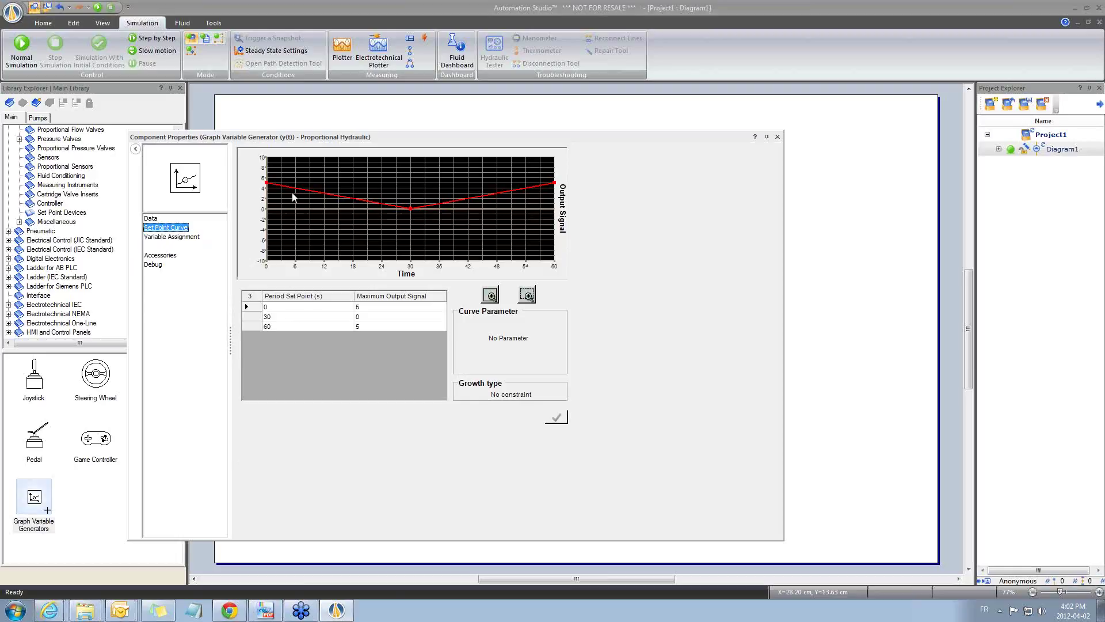
left_click(370, 307)
left_click(305, 317)
left_click(290, 209)
left_click(290, 316)
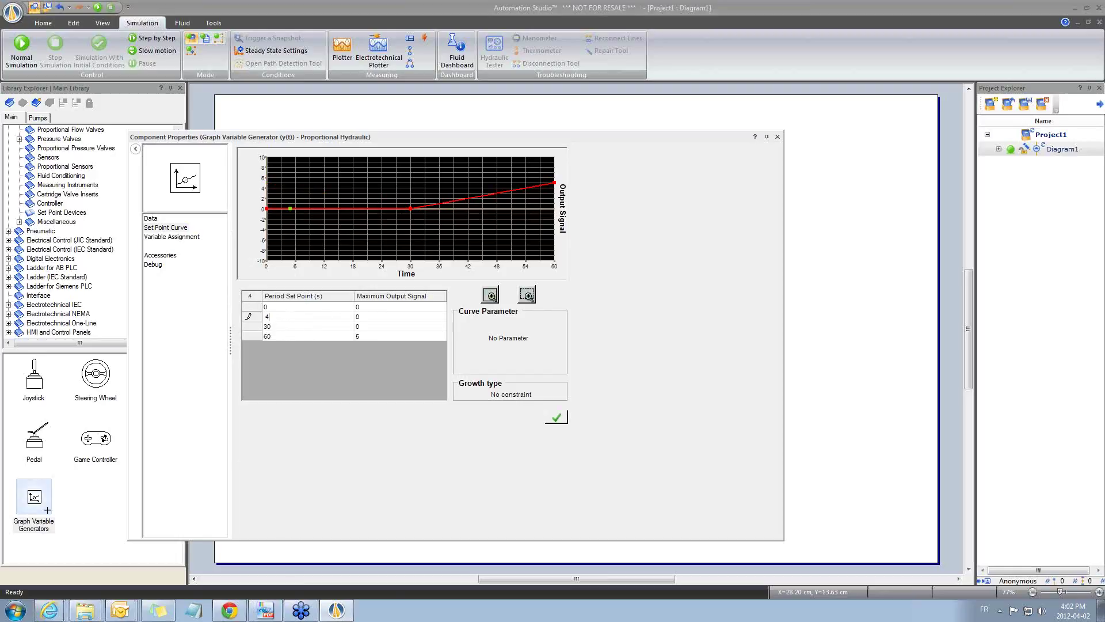
left_click(364, 316)
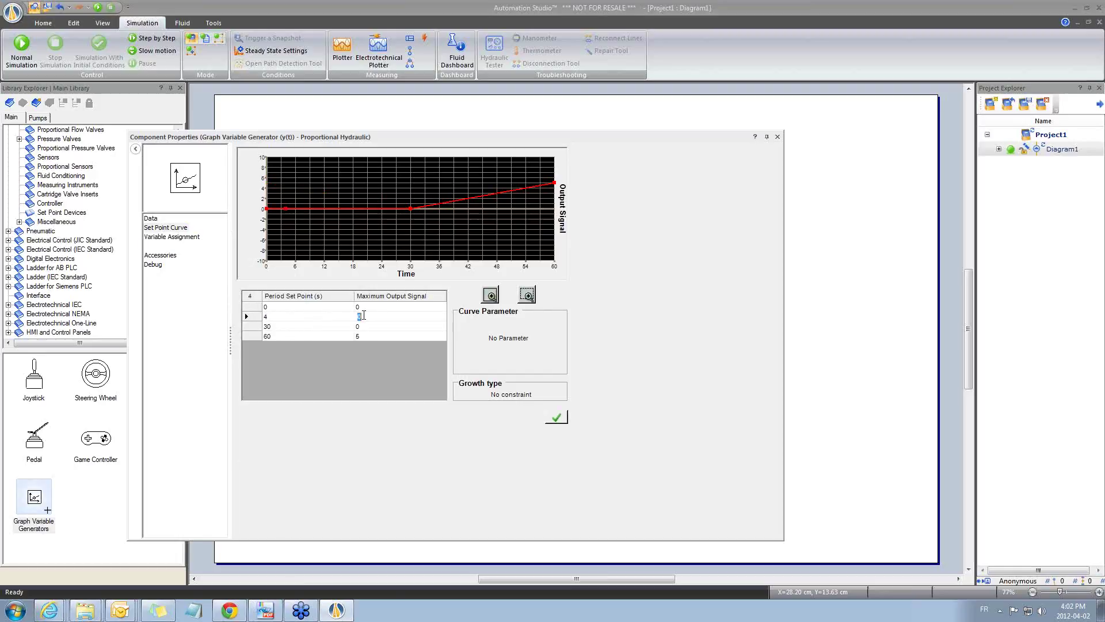
left_click(294, 326)
type("5")
left_click(368, 326)
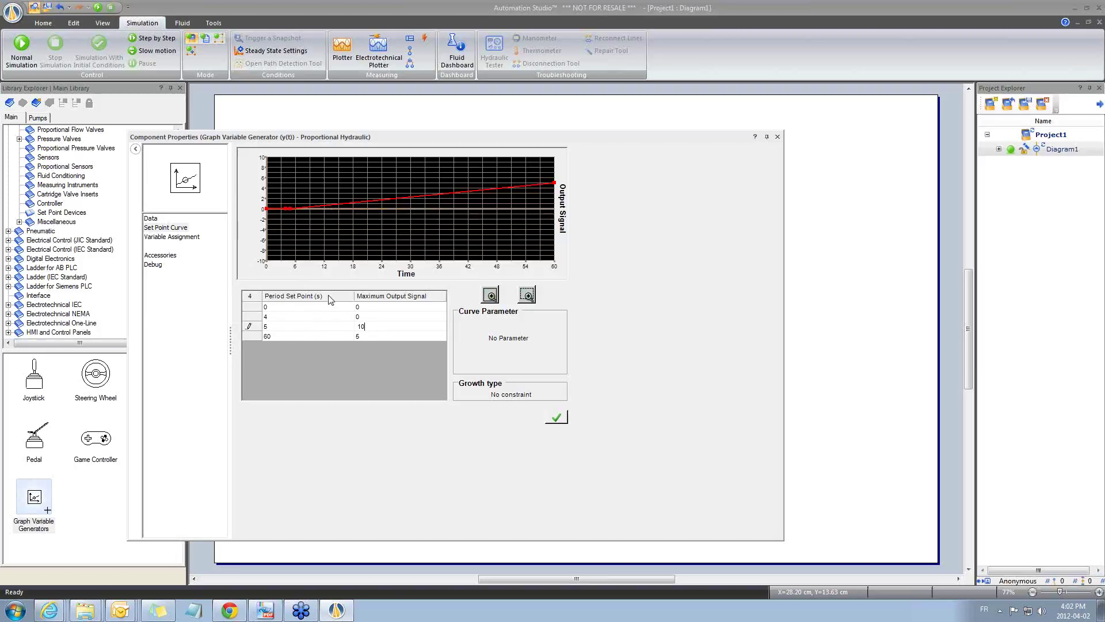
key("Return")
- Add setpoint points at 30 s with output 10 and 31 s with output 5
left_click(331, 159)
left_click(289, 336)
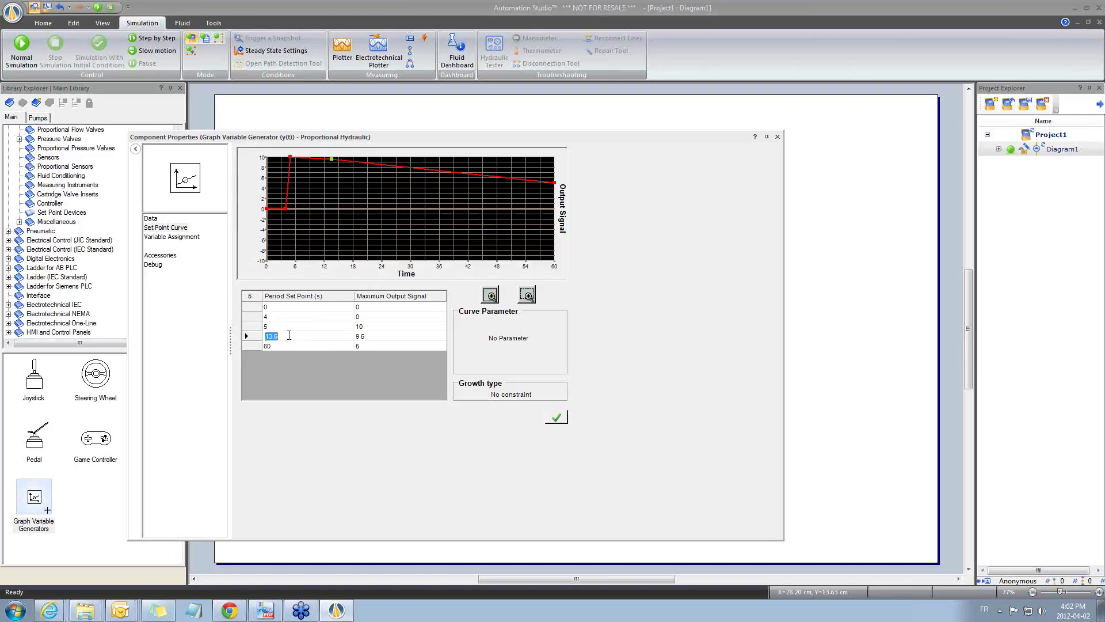
type("30")
left_click(369, 341)
type("1")
left_click(310, 328)
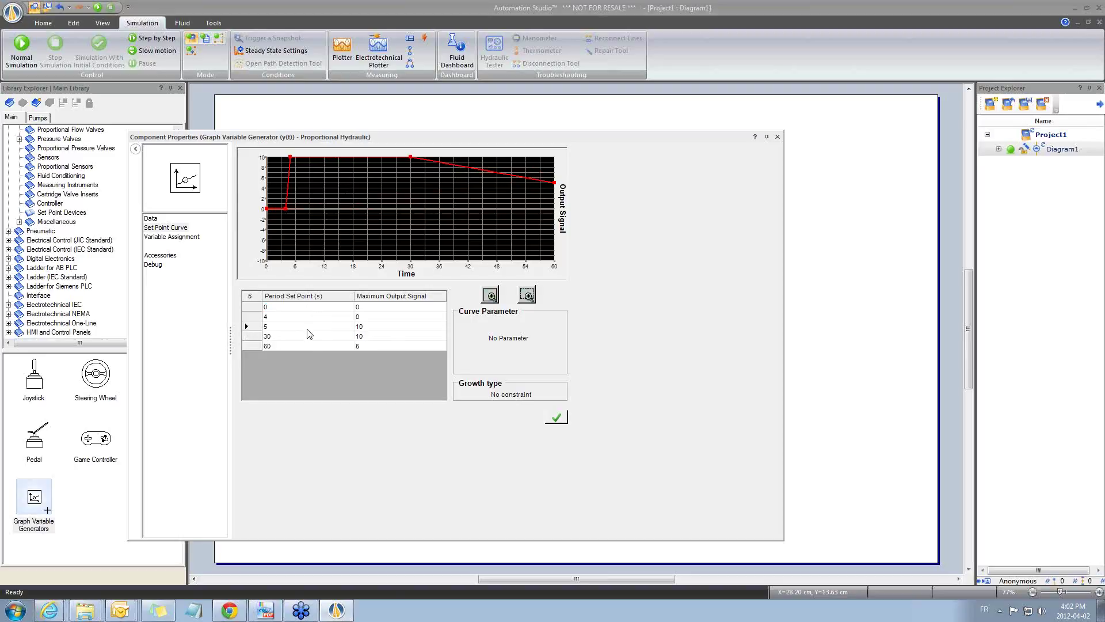
left_click(444, 164)
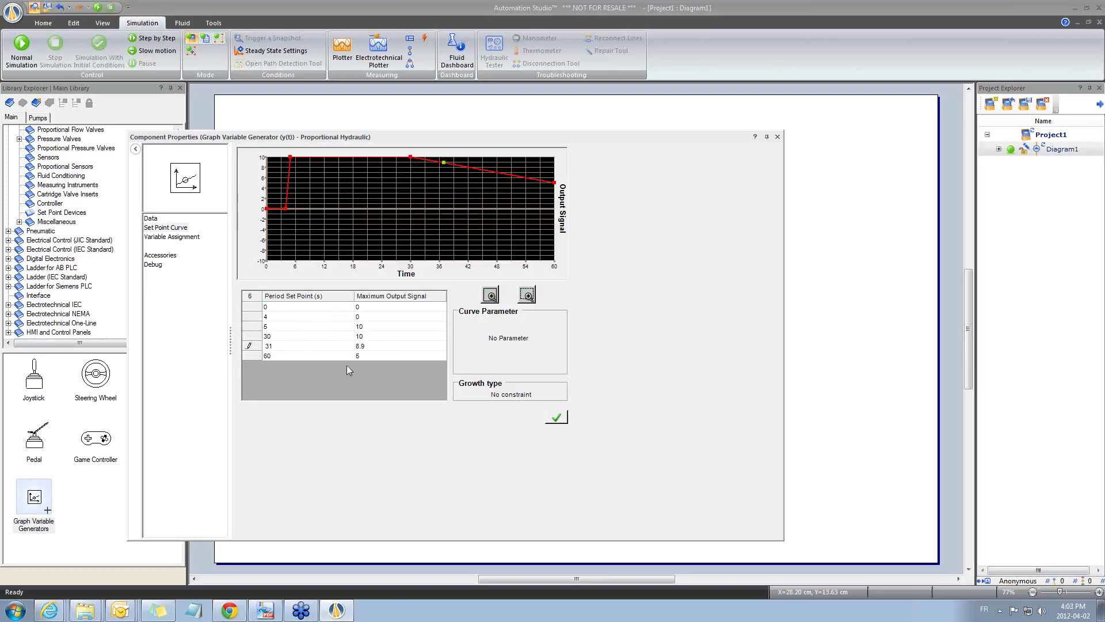
left_click(375, 345)
type("5")
left_click(315, 337)
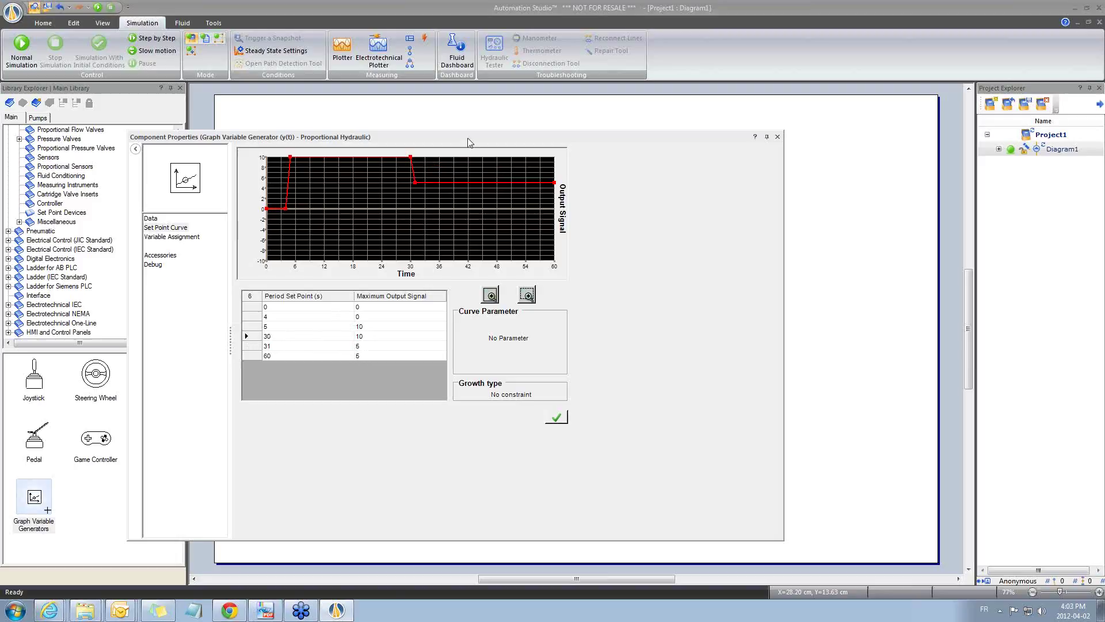
- Add points 45 s/5, 46 s/0 and 60 s/0, then apply the curve
left_click(465, 184)
left_click(286, 355)
type("4")
left_click(368, 355)
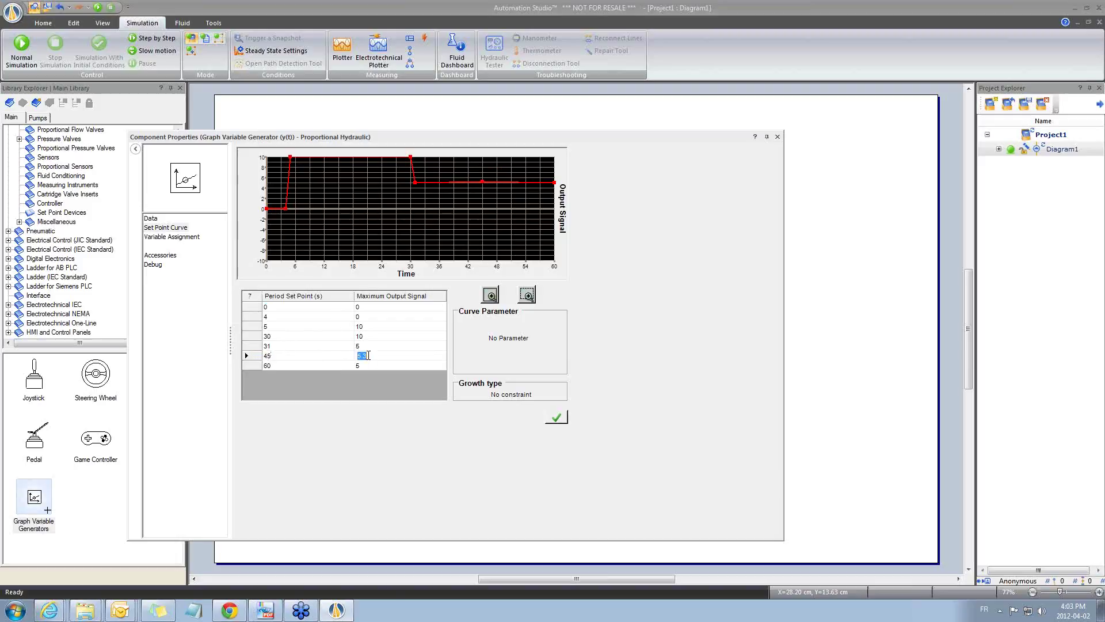
left_click(331, 347)
left_click(491, 182)
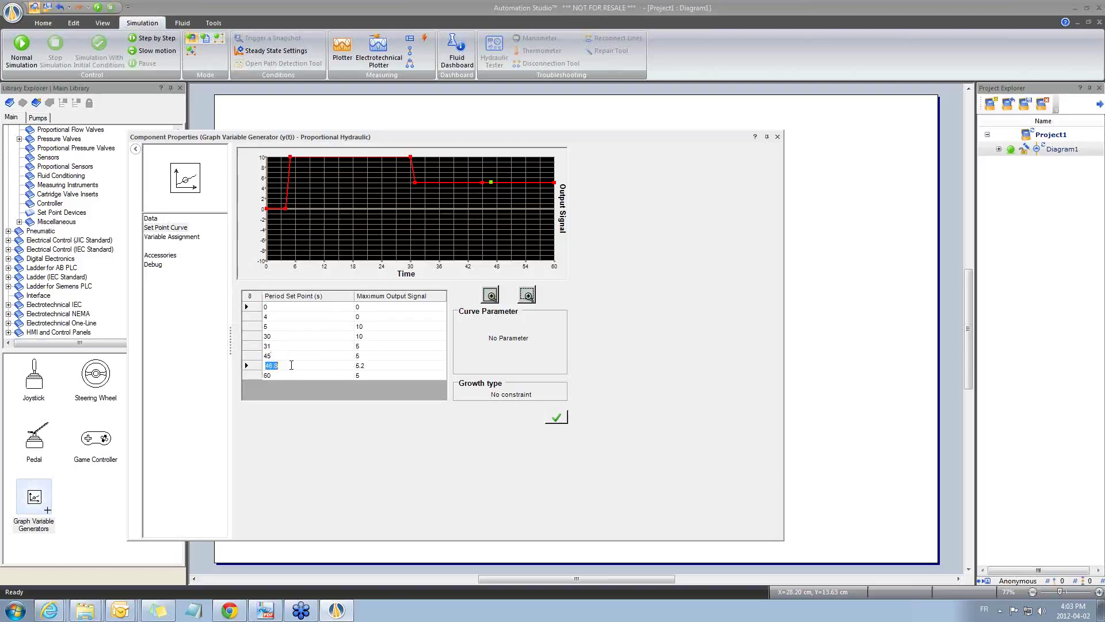
left_click(270, 365)
type("0")
left_click(361, 375)
left_click(358, 366)
left_click(556, 418)
left_click(152, 218)
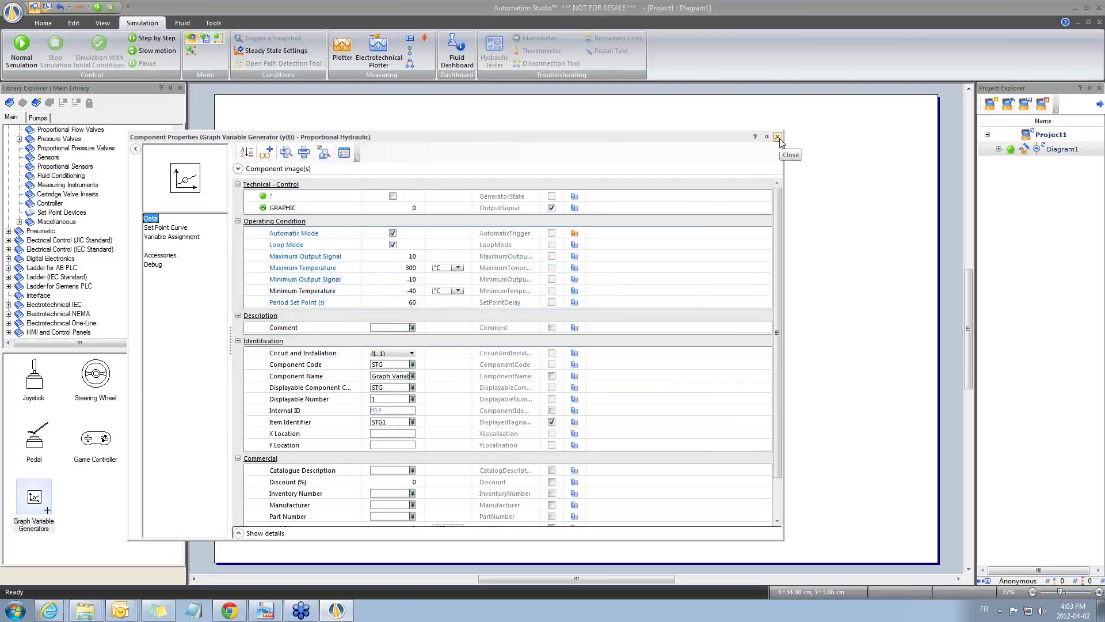
- In controller CL1's output expression, select the H13.OutputSignalX term for replacement
left_click(777, 138)
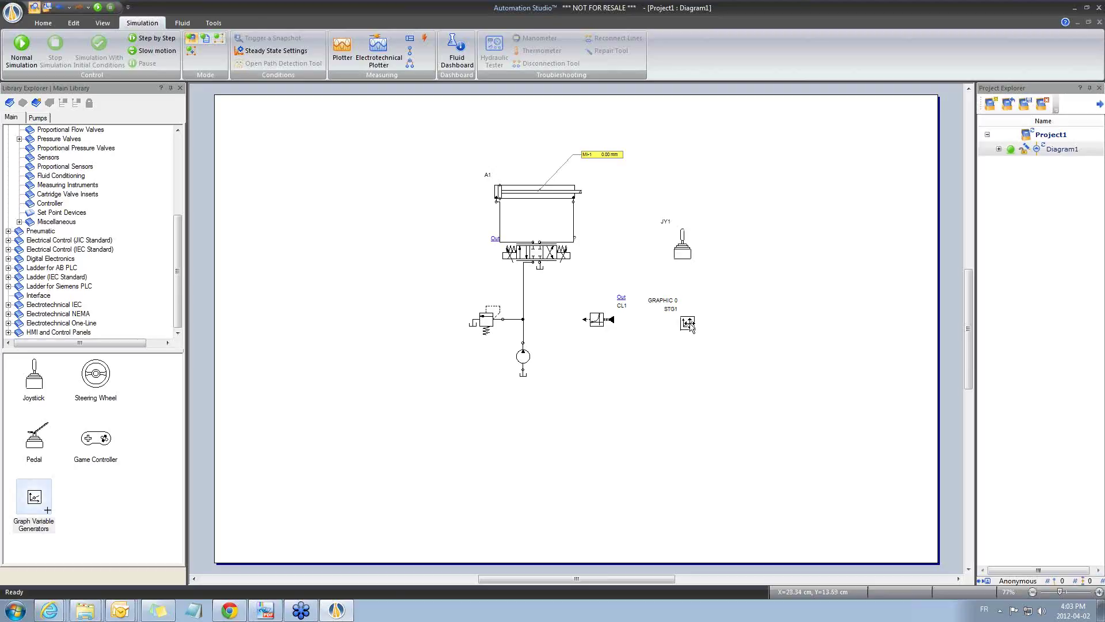
double_click(598, 321)
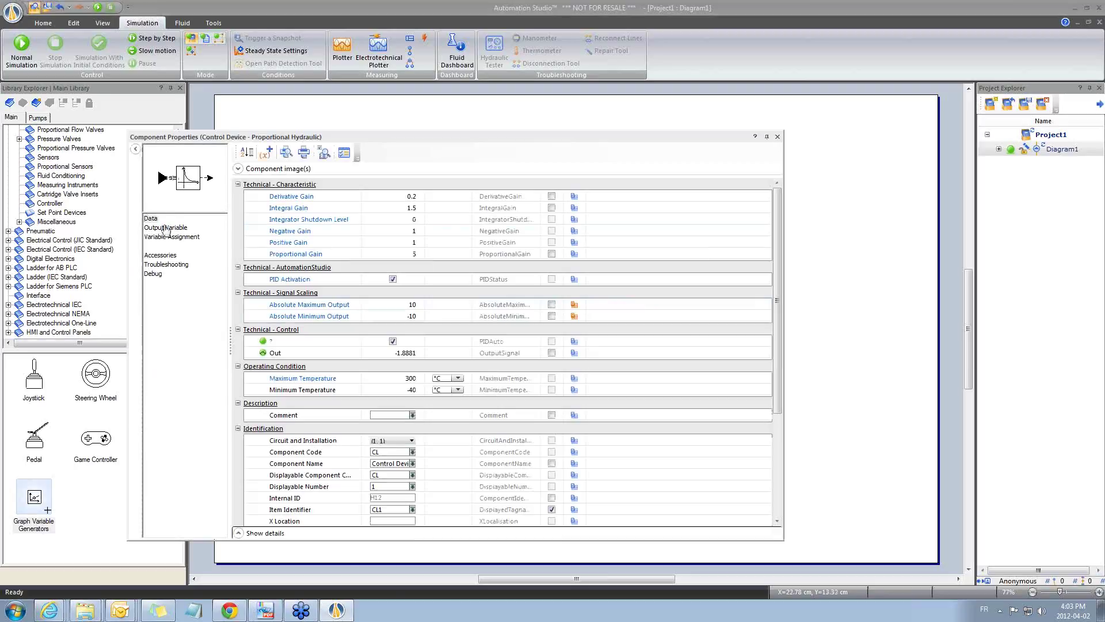
left_click(166, 228)
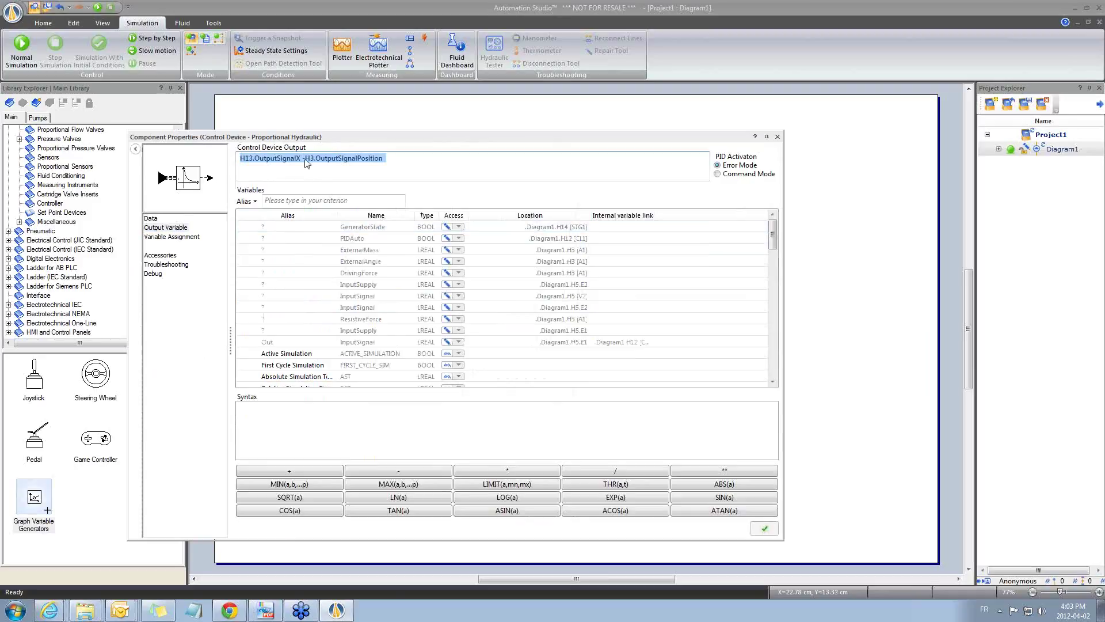
left_click(296, 161)
left_click_drag(298, 161, 249, 158)
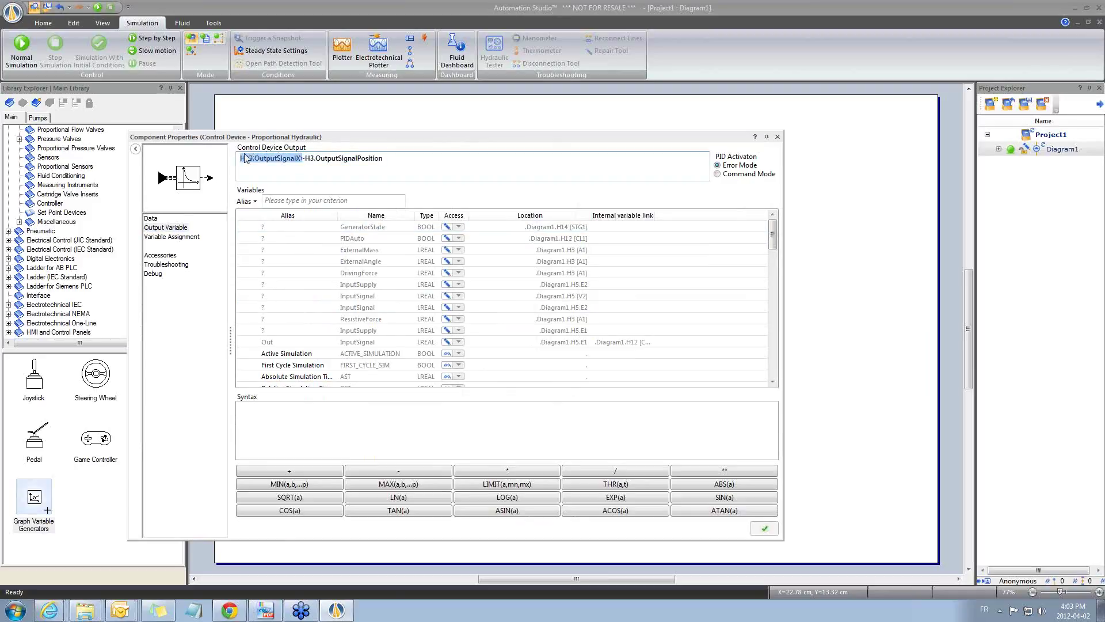
- Replace that term with the GRAPHIC output (H14.OutputSignal) and restart the simulation
left_click(331, 201)
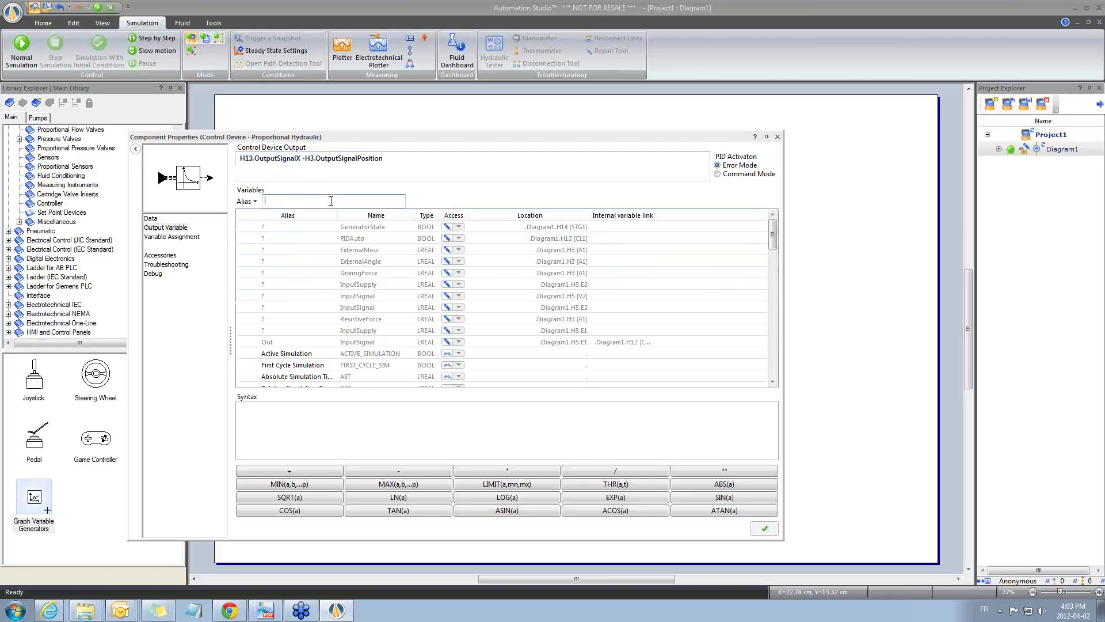
type("GRAPHI")
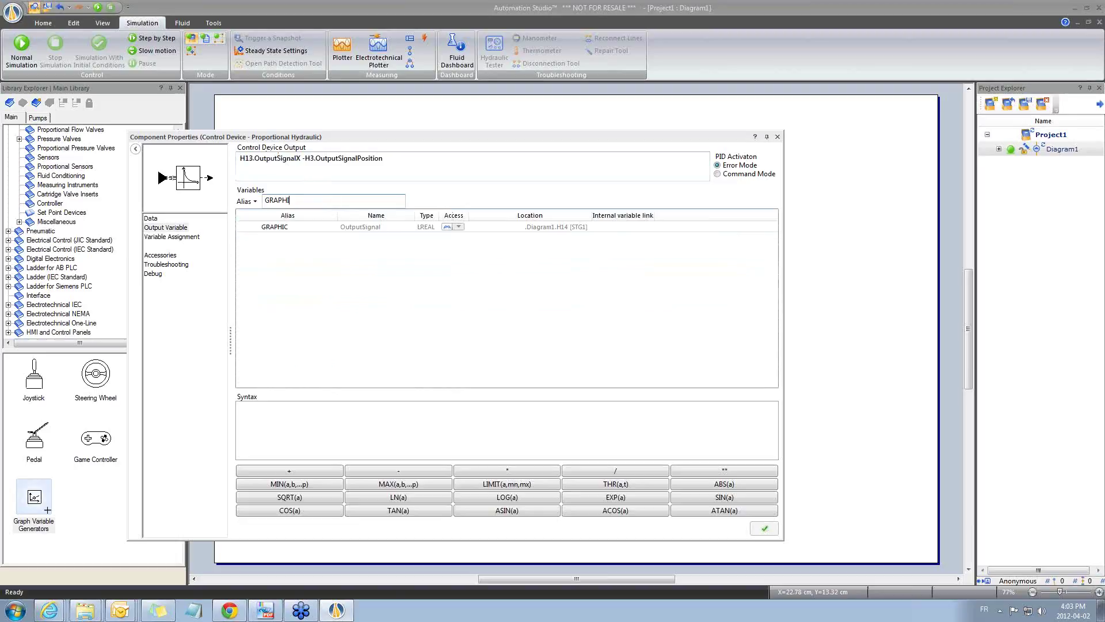
double_click(299, 228)
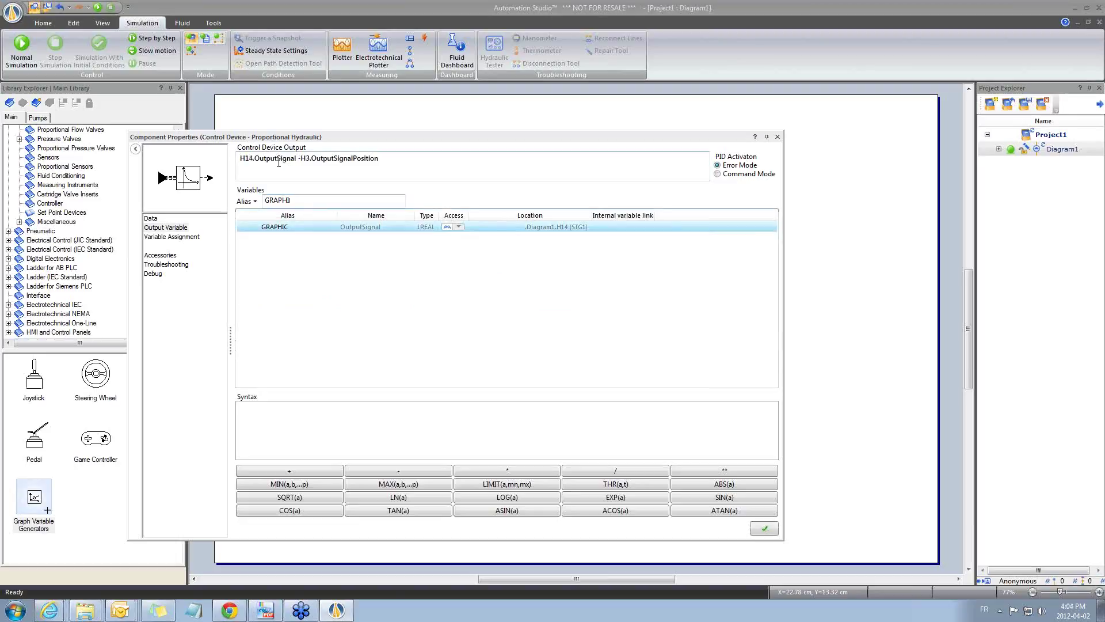
left_click(767, 528)
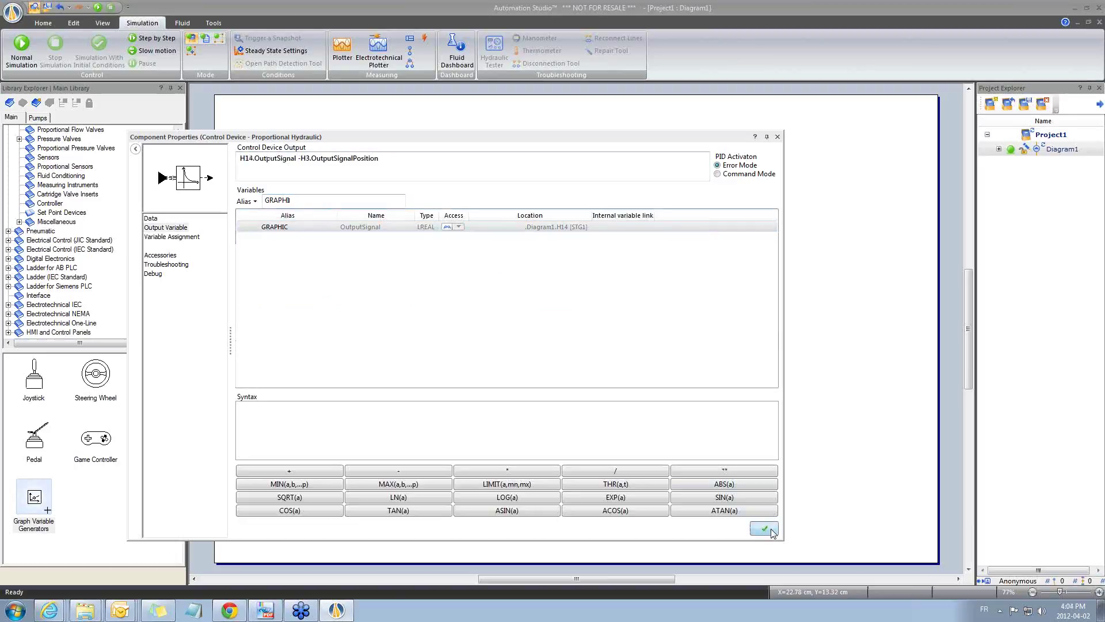
left_click(778, 138)
left_click(21, 50)
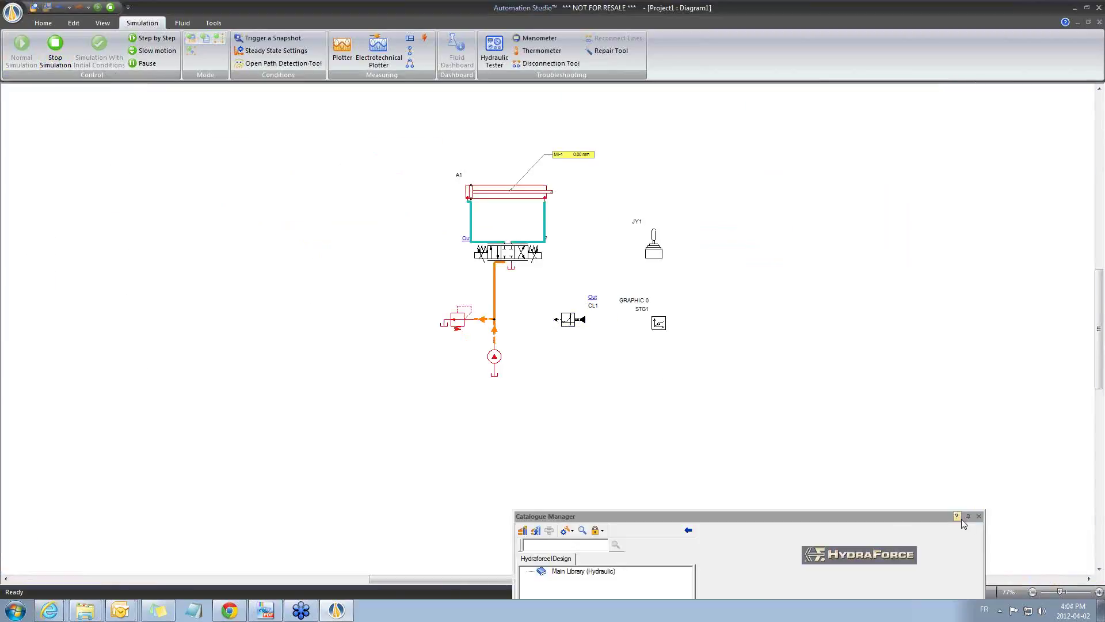
- Watch cylinder A1 follow the STG1 curve and check CL1's gains: P 5, I 1.5, D 0.2
left_click(978, 516)
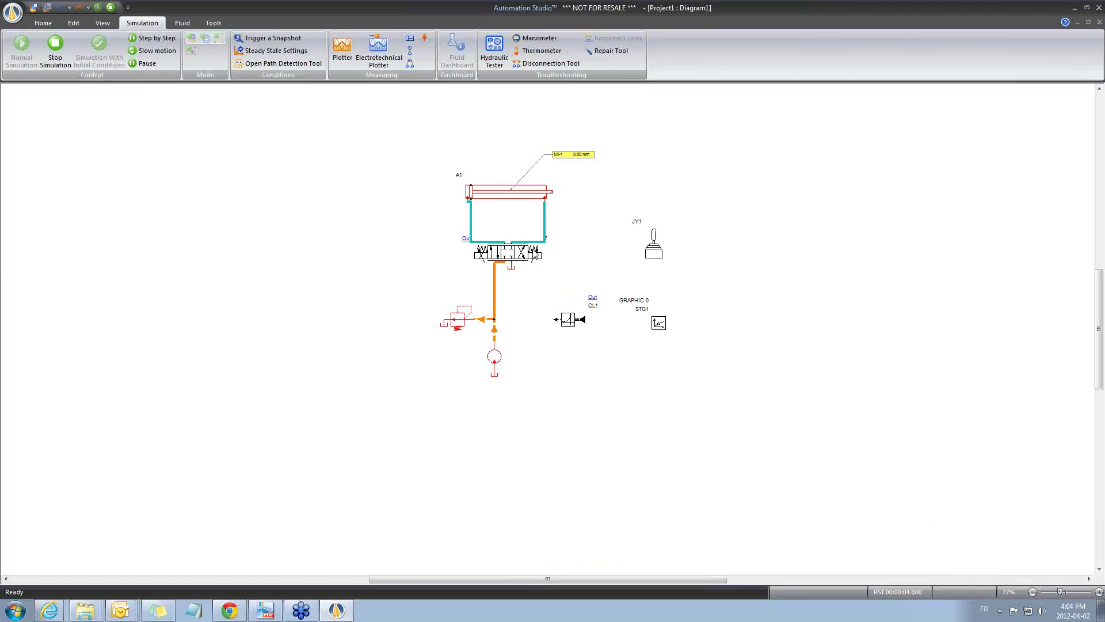
left_click(532, 253)
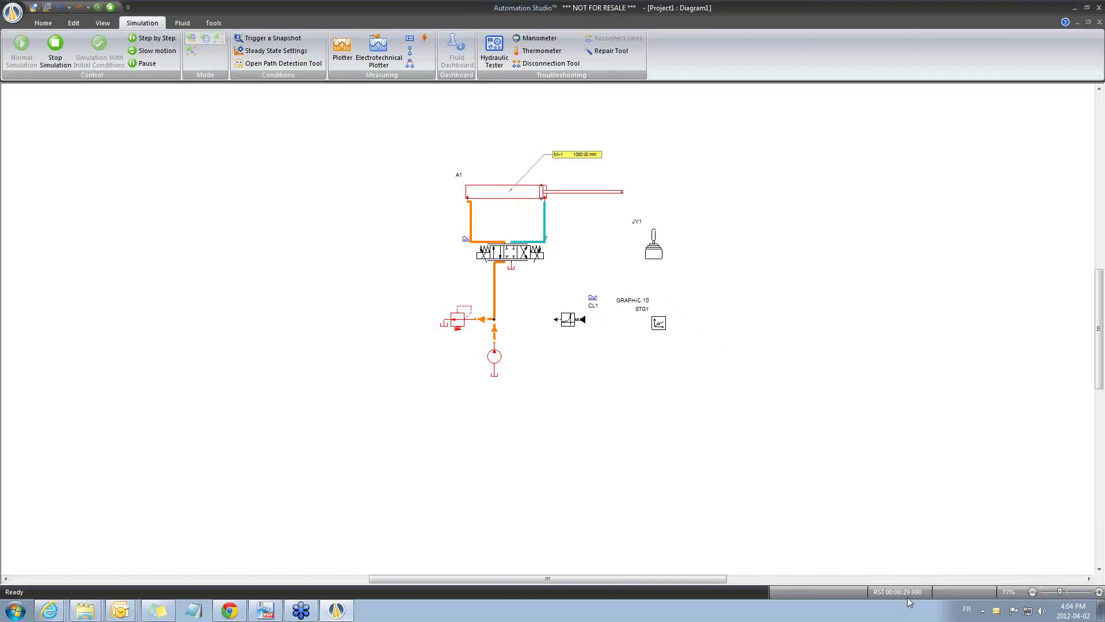
left_click(535, 252)
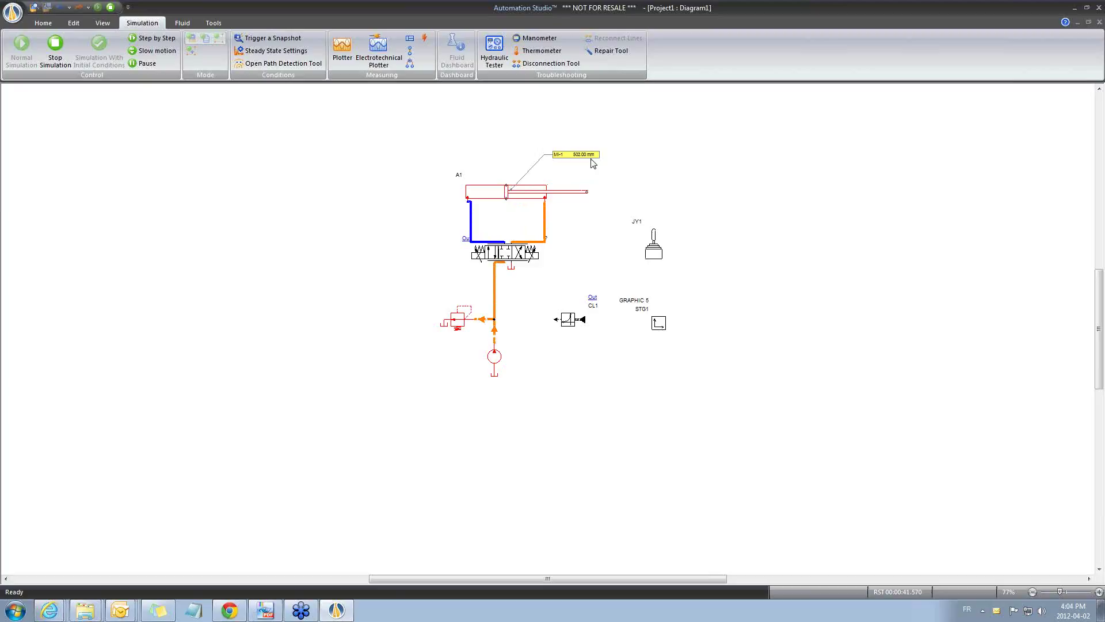
left_click(566, 322)
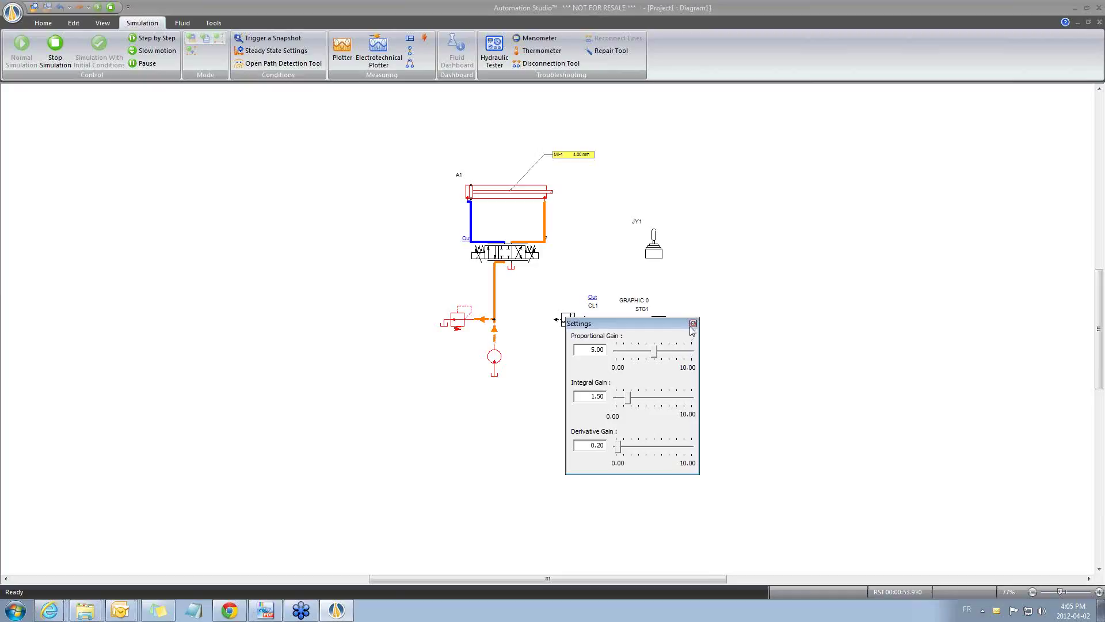
left_click(693, 324)
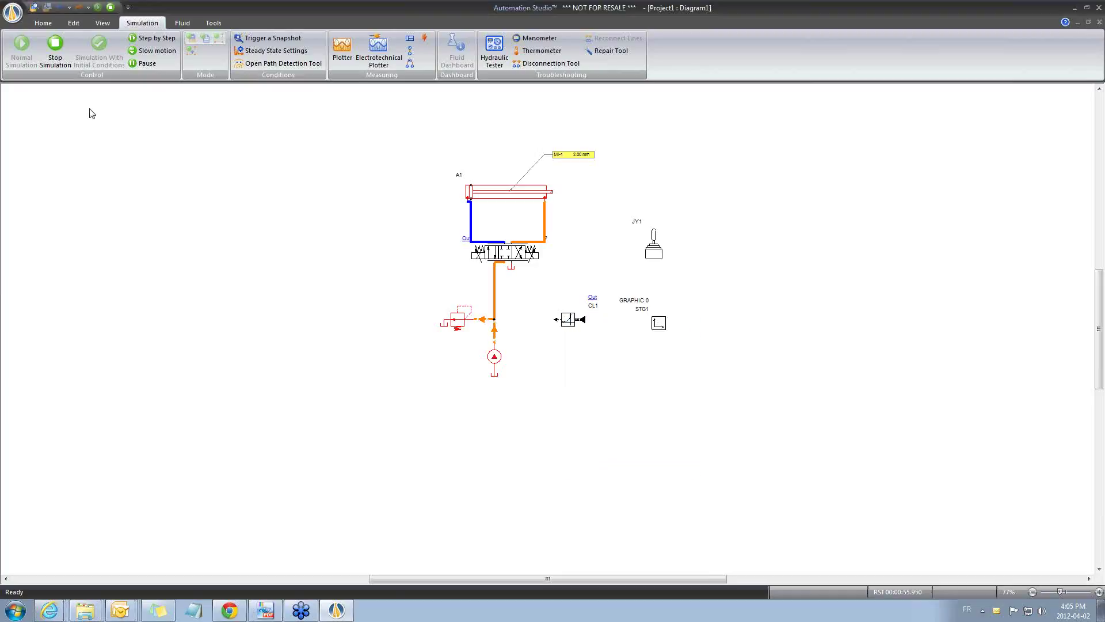
- Stop the simulation (Ctrl+F2) to return to edit mode
left_click(56, 45)
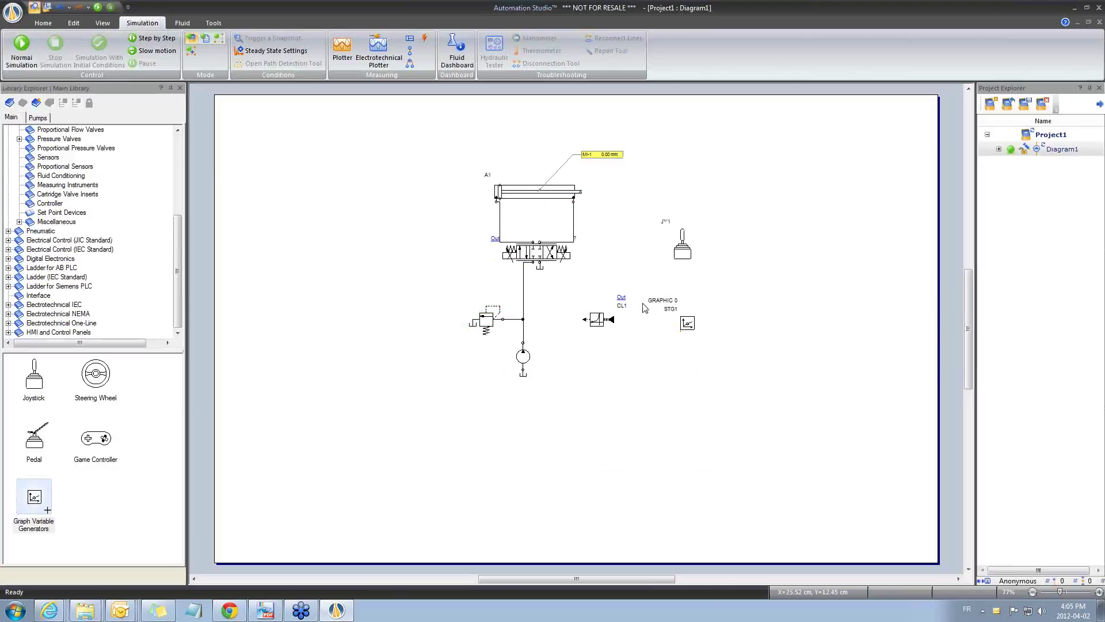